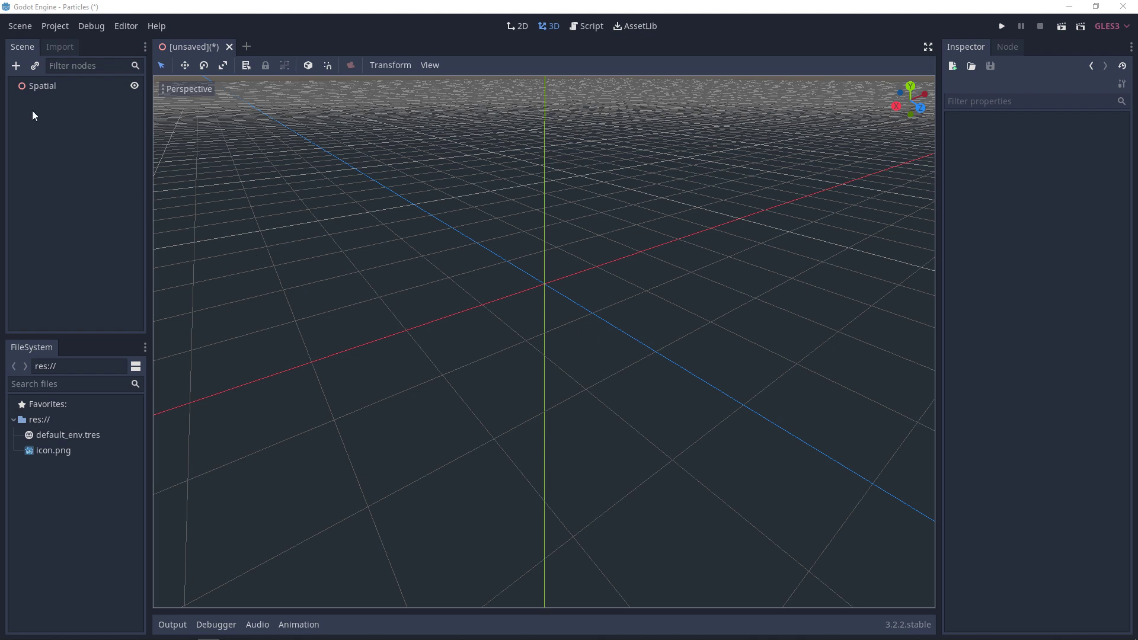
Add a CPUParticles node under the Spatial root from the Create New Node search.
left_click(16, 66)
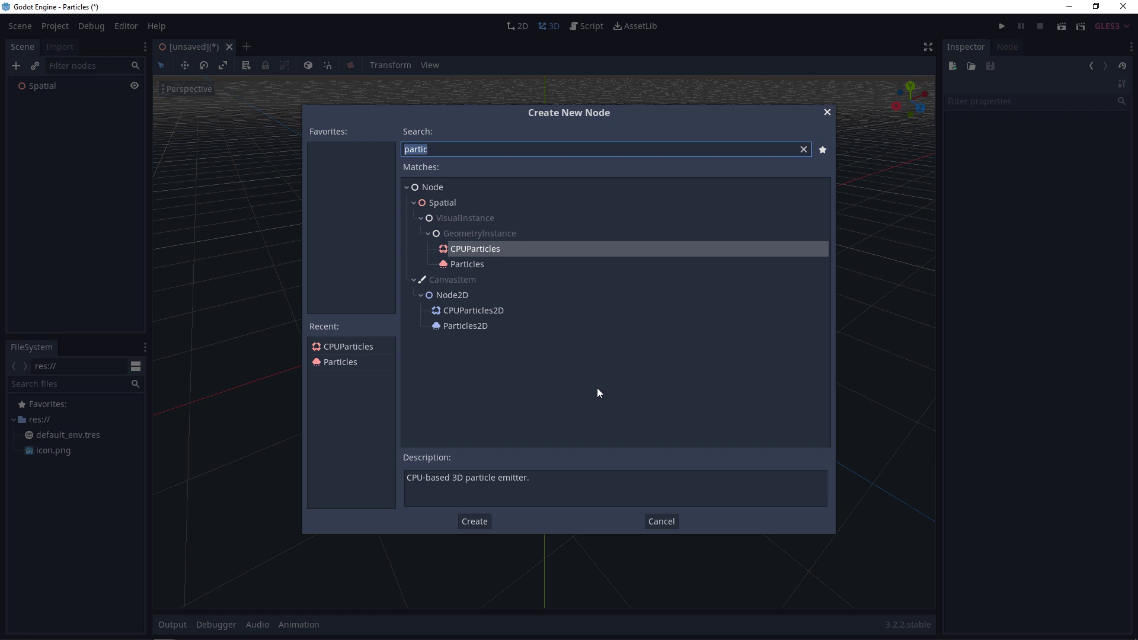
key("Return")
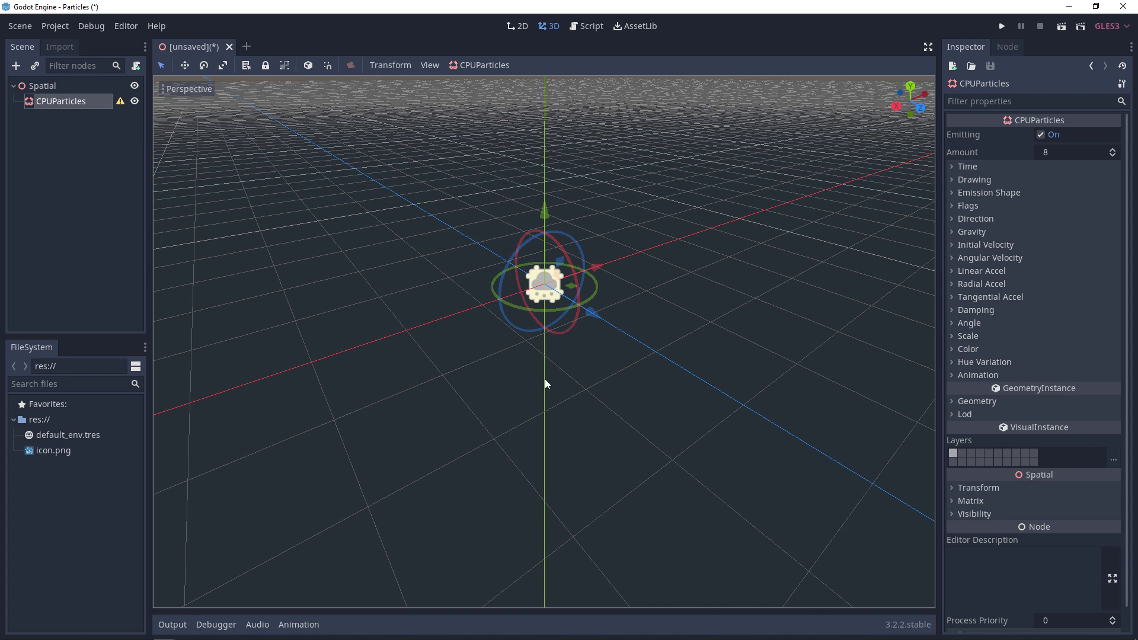
Dismiss the no-mesh warning and assign a New QuadMesh to the Drawing Mesh property.
left_click(120, 102)
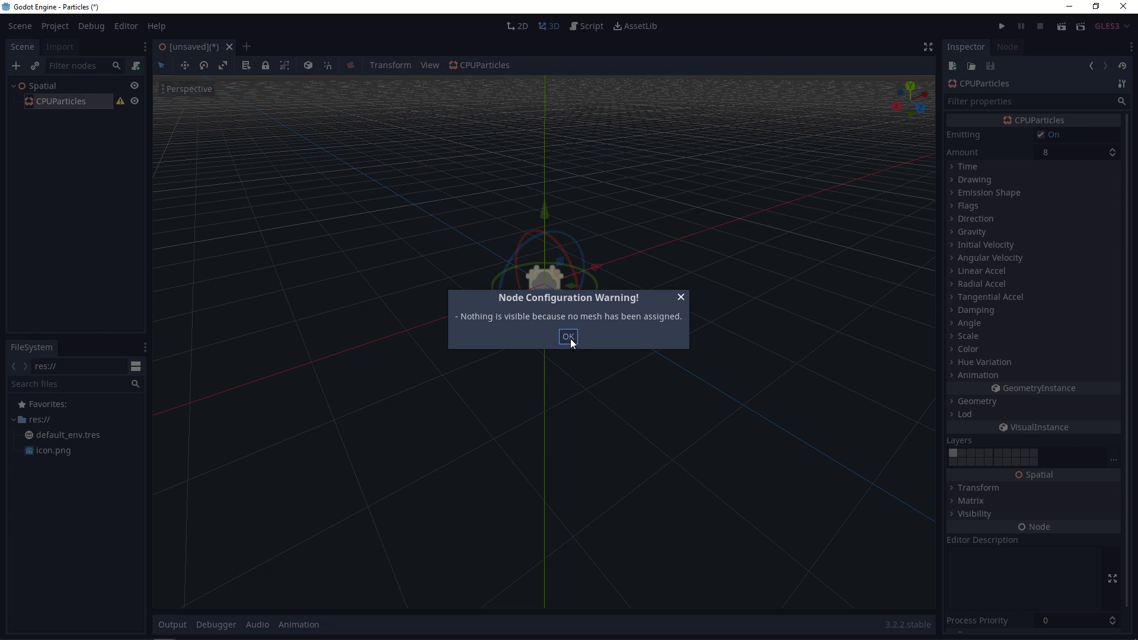
left_click(568, 337)
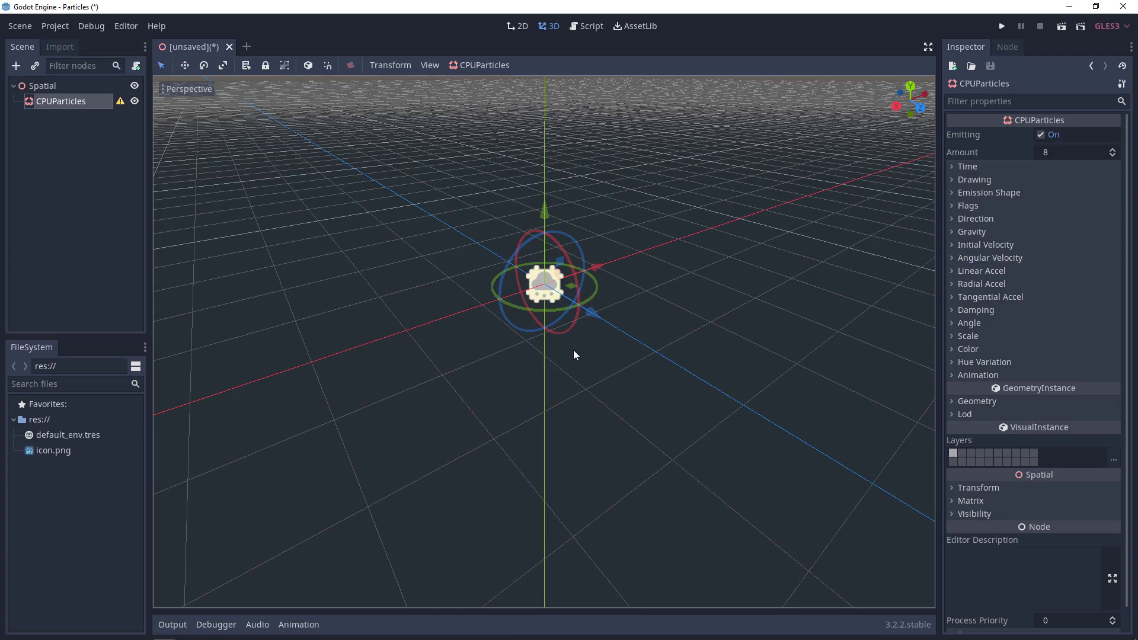
left_click(954, 182)
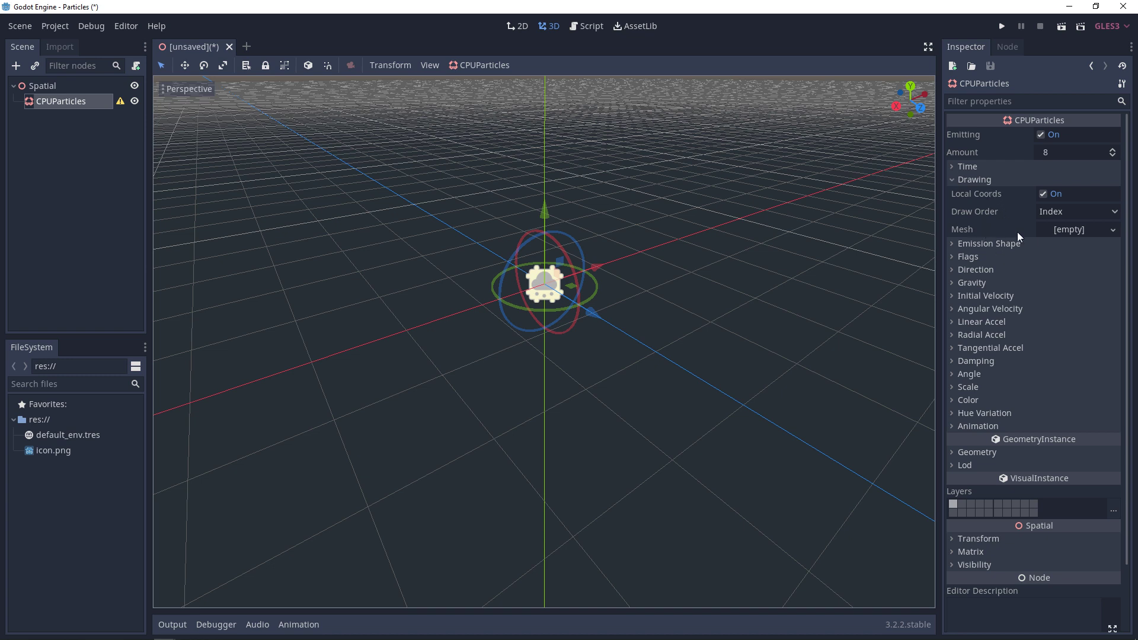
left_click(1079, 231)
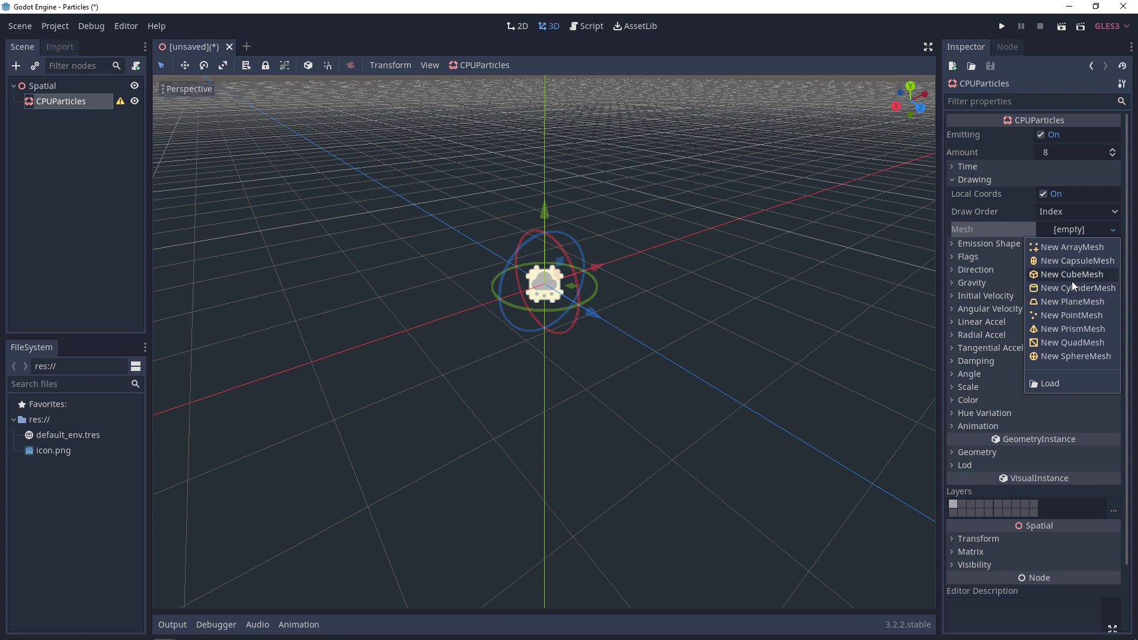
left_click(1076, 344)
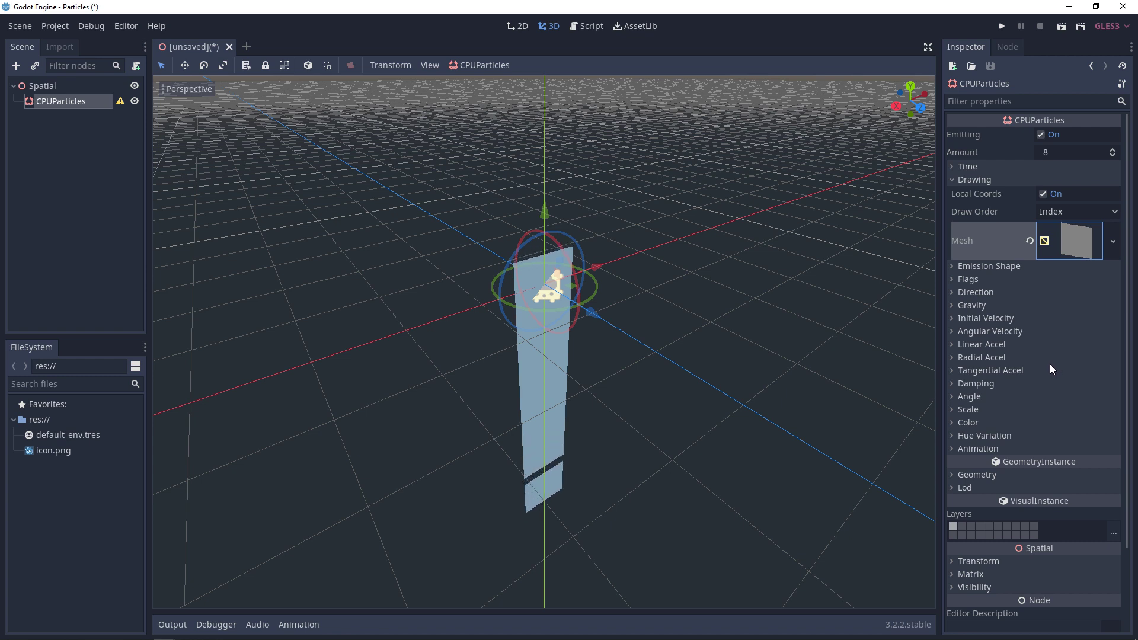
left_click(952, 304)
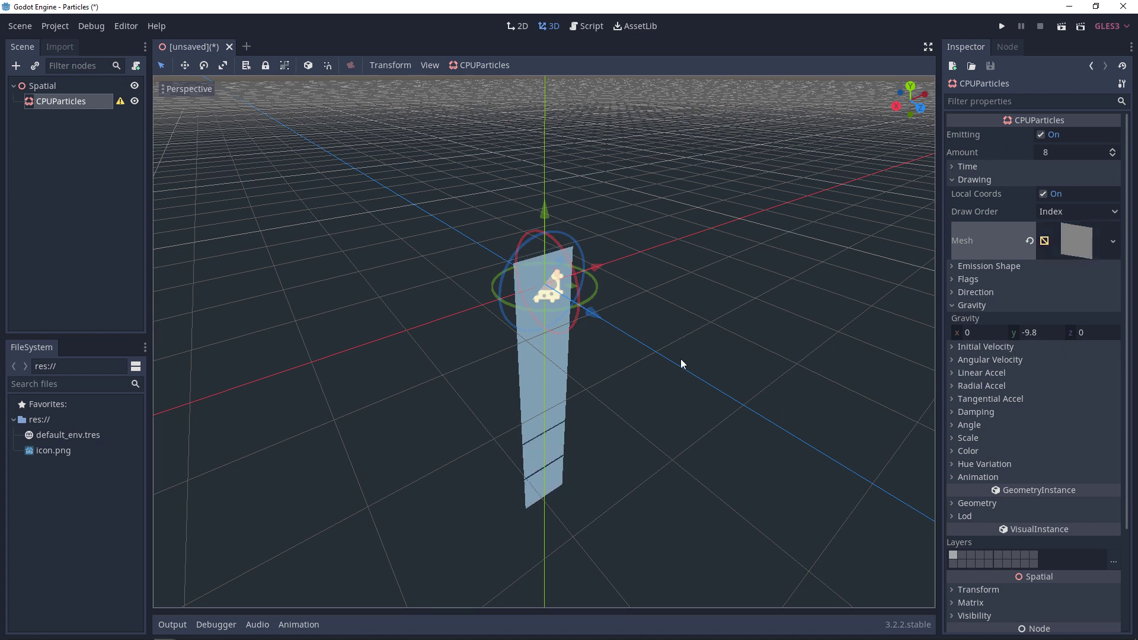
left_click(1040, 332)
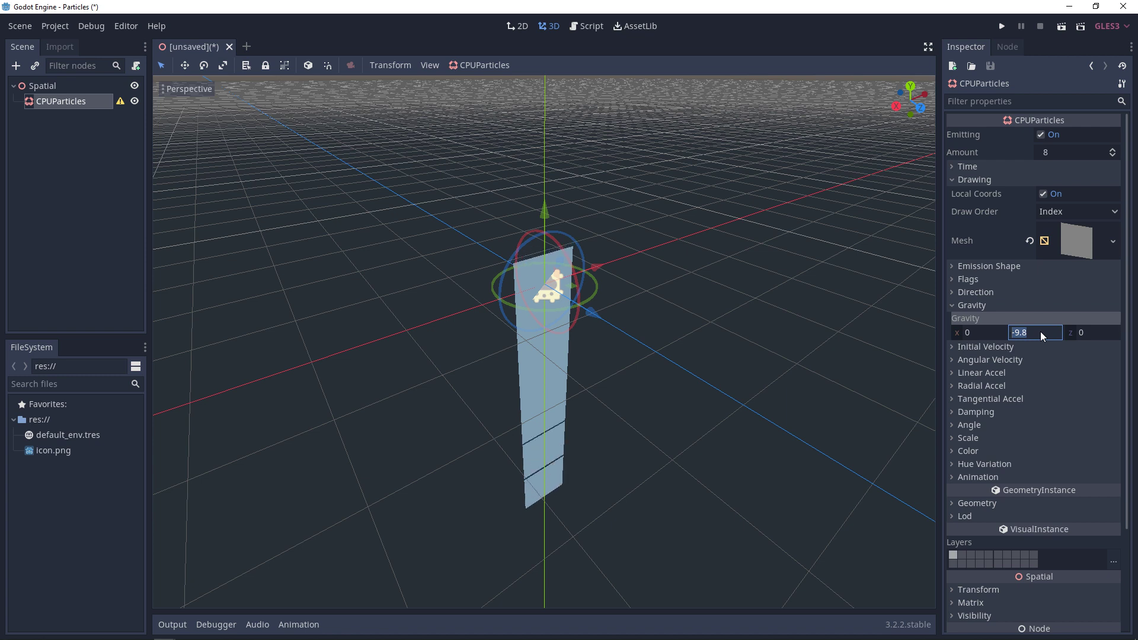
type("0")
key("Return")
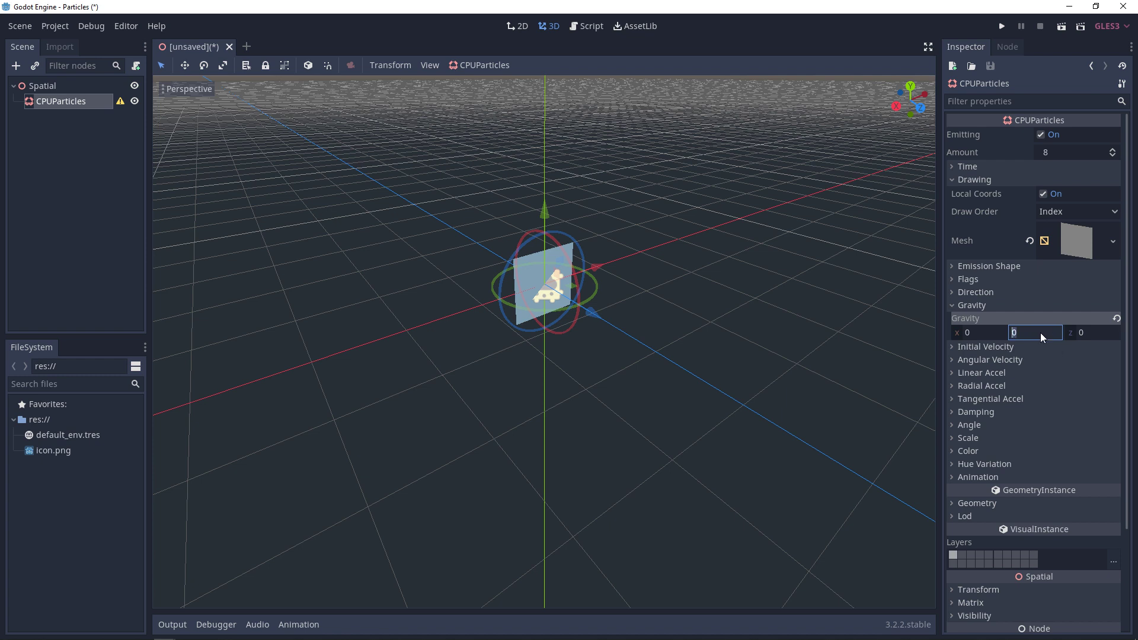
type("9")
key("Return")
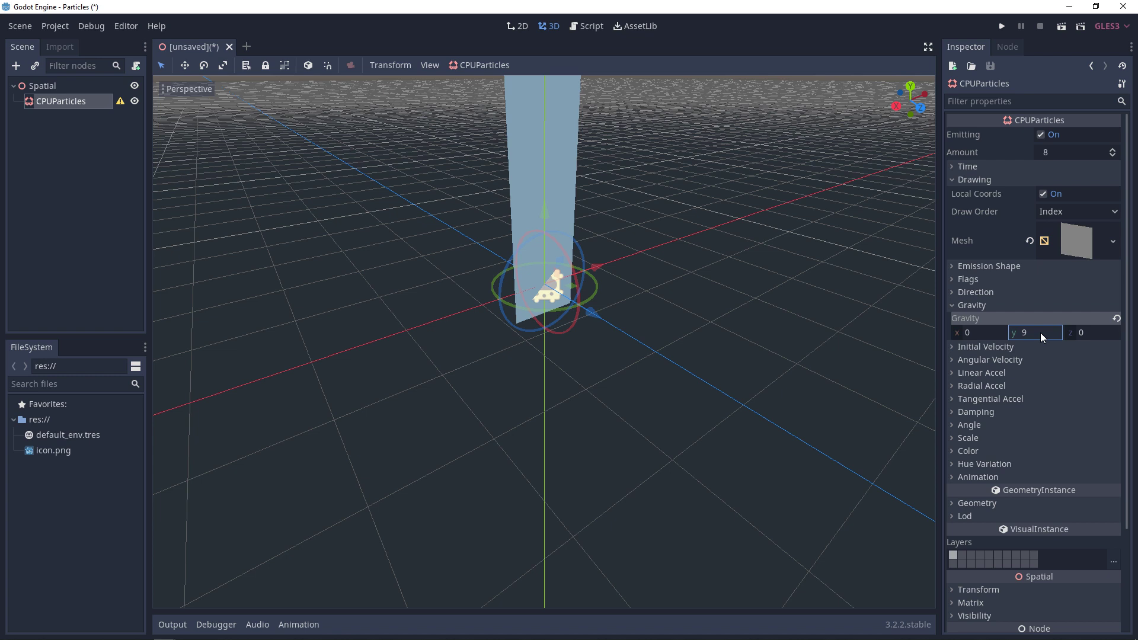
left_click(1034, 331)
type("-9.8")
key("Return")
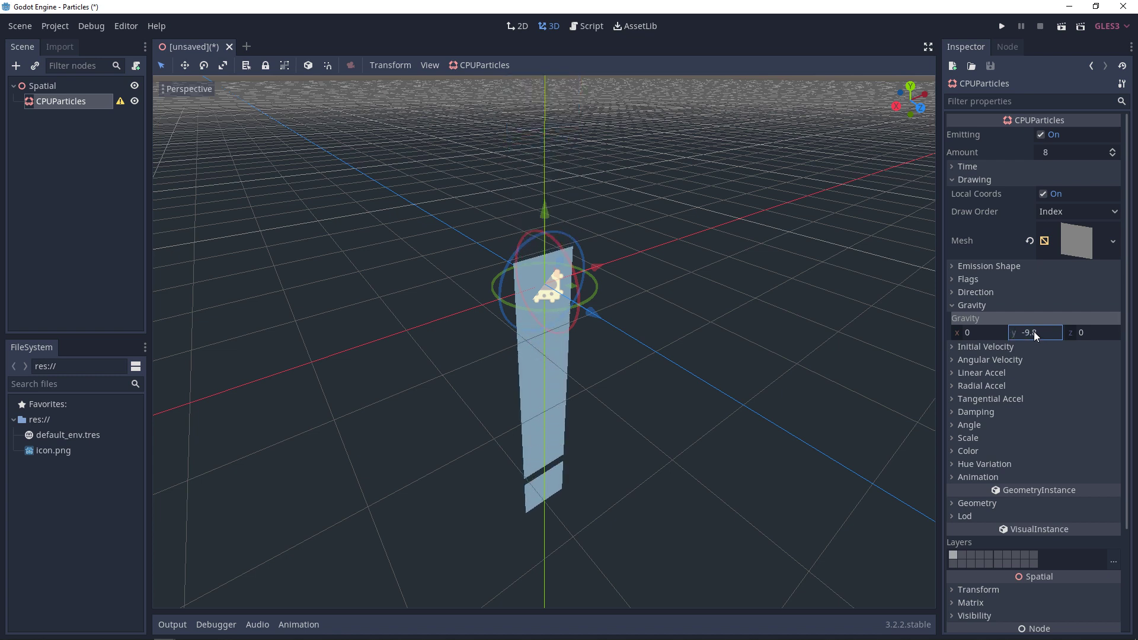
left_click(953, 166)
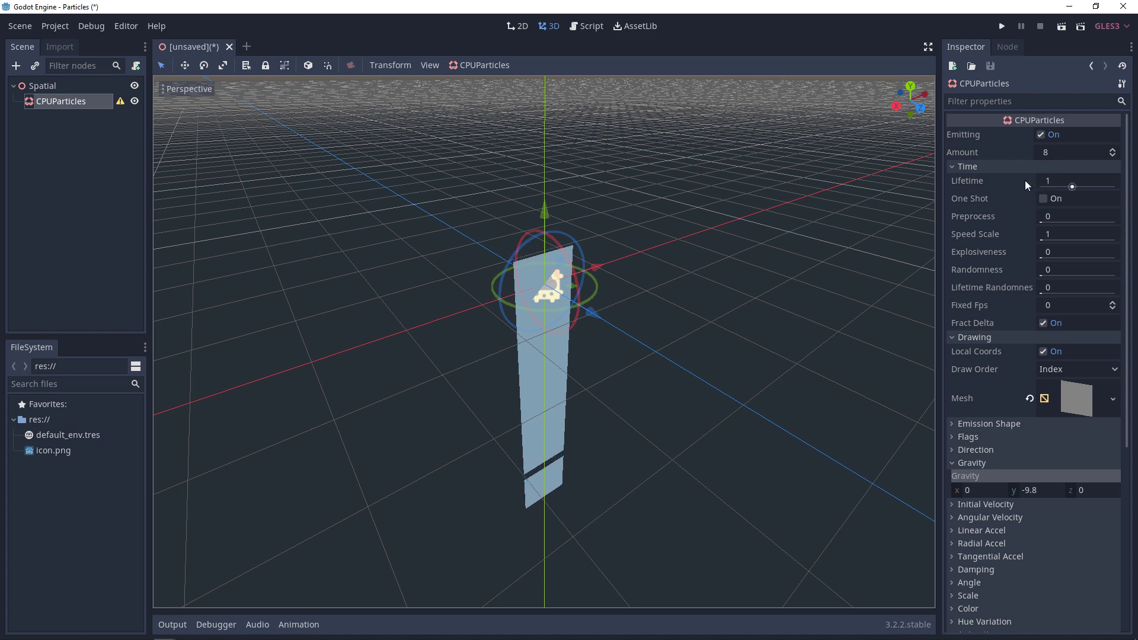
left_click(1061, 180)
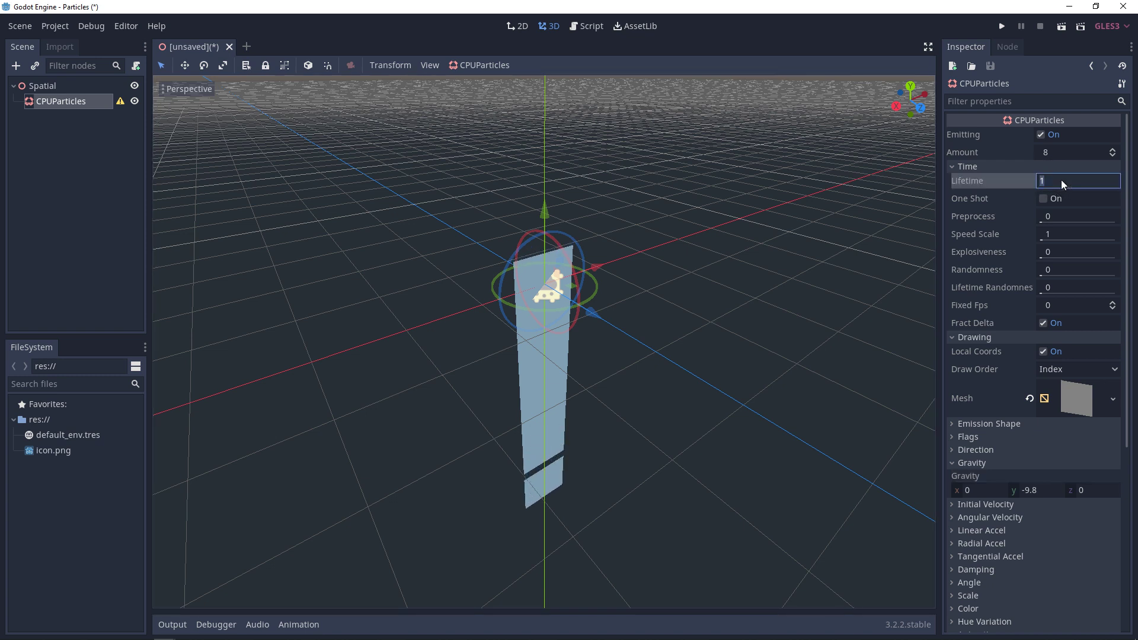
type("0.5")
key("Return")
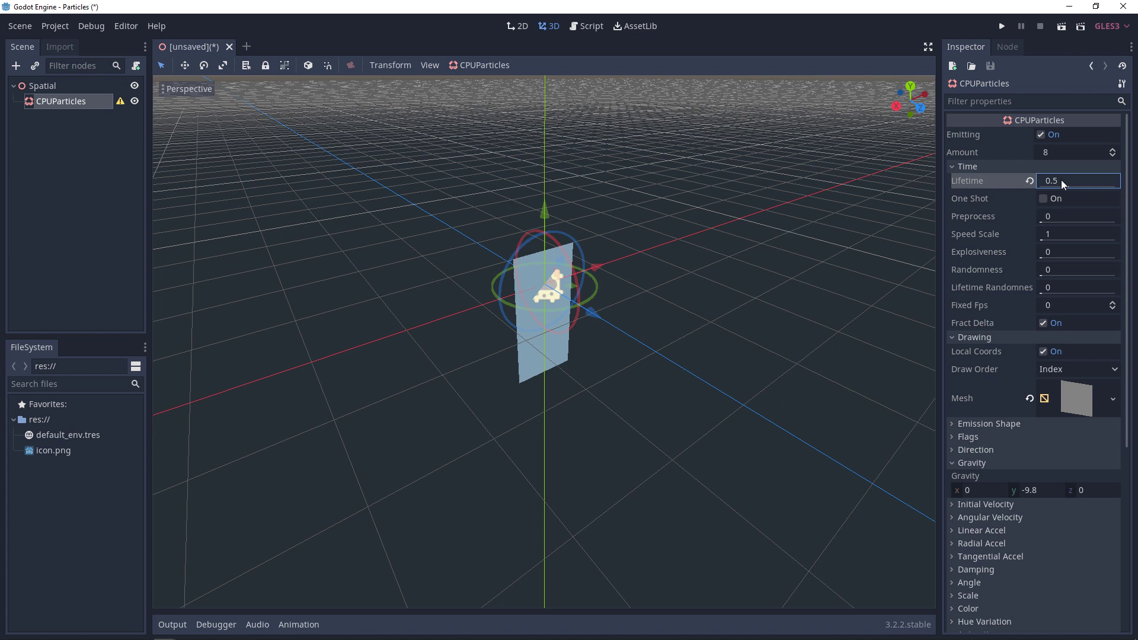
left_click(1060, 179)
type("2")
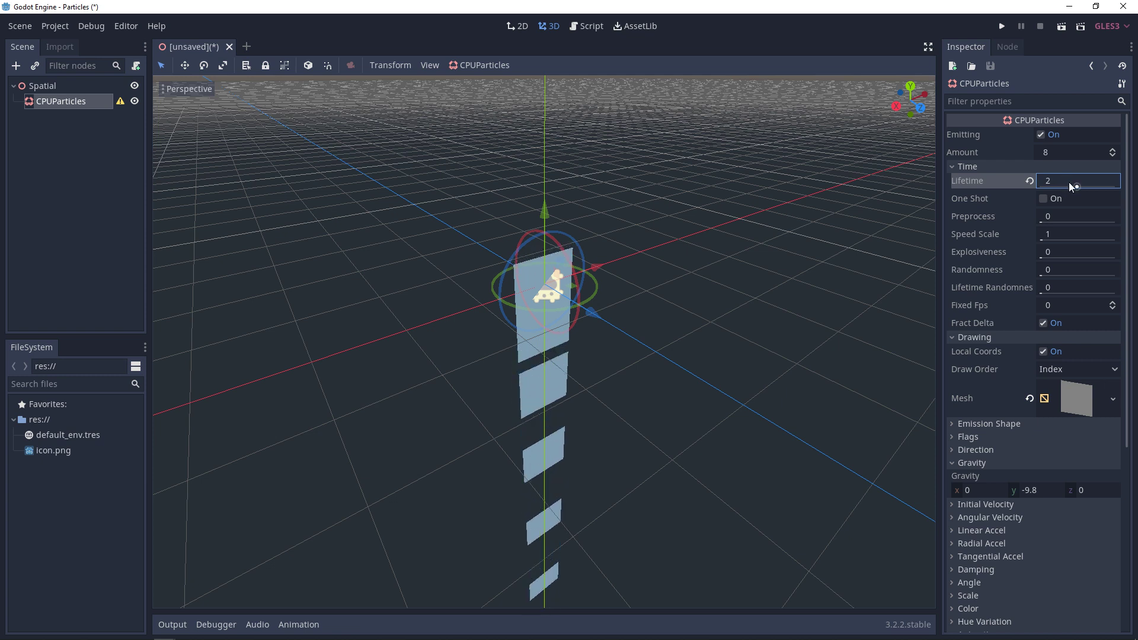
left_click(1069, 183)
type("1")
key("Return")
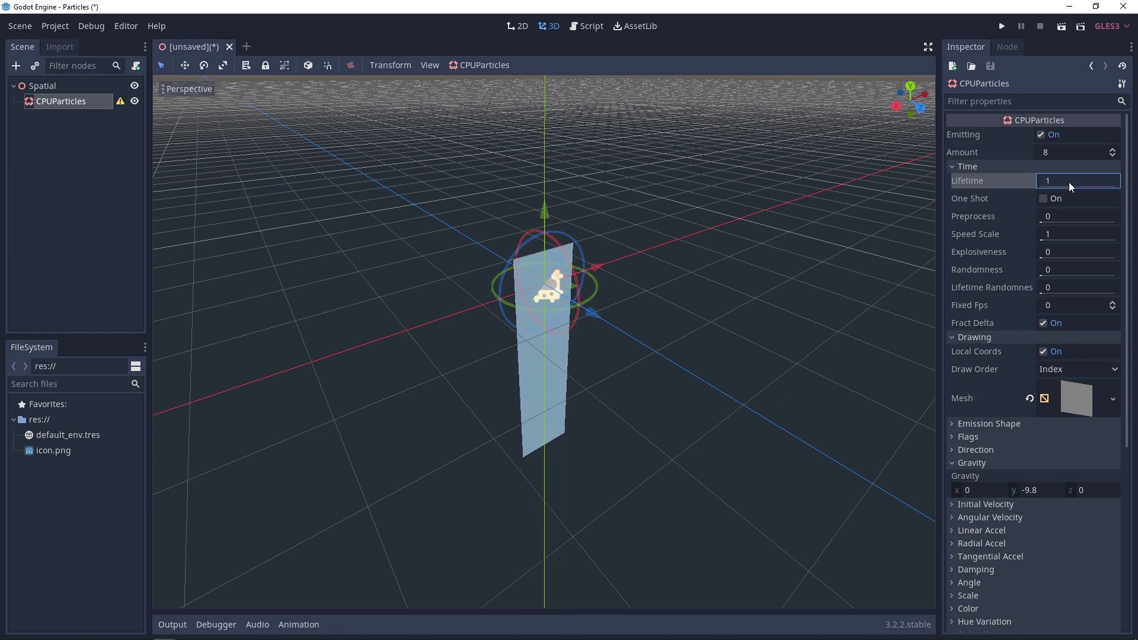
left_click(1053, 234)
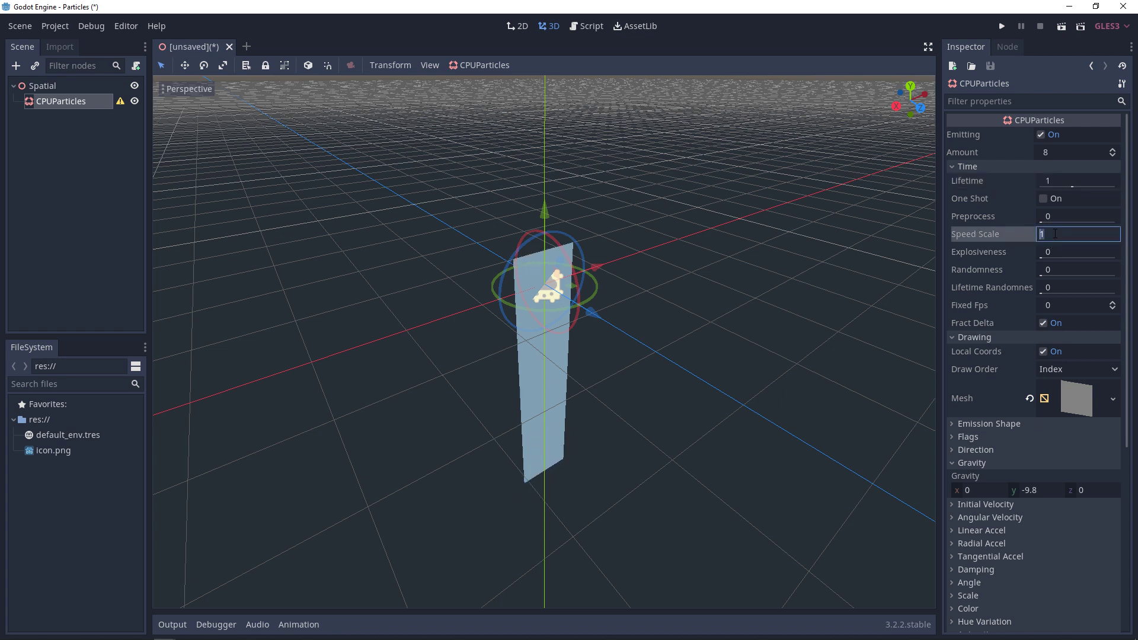
type("2")
key("Return")
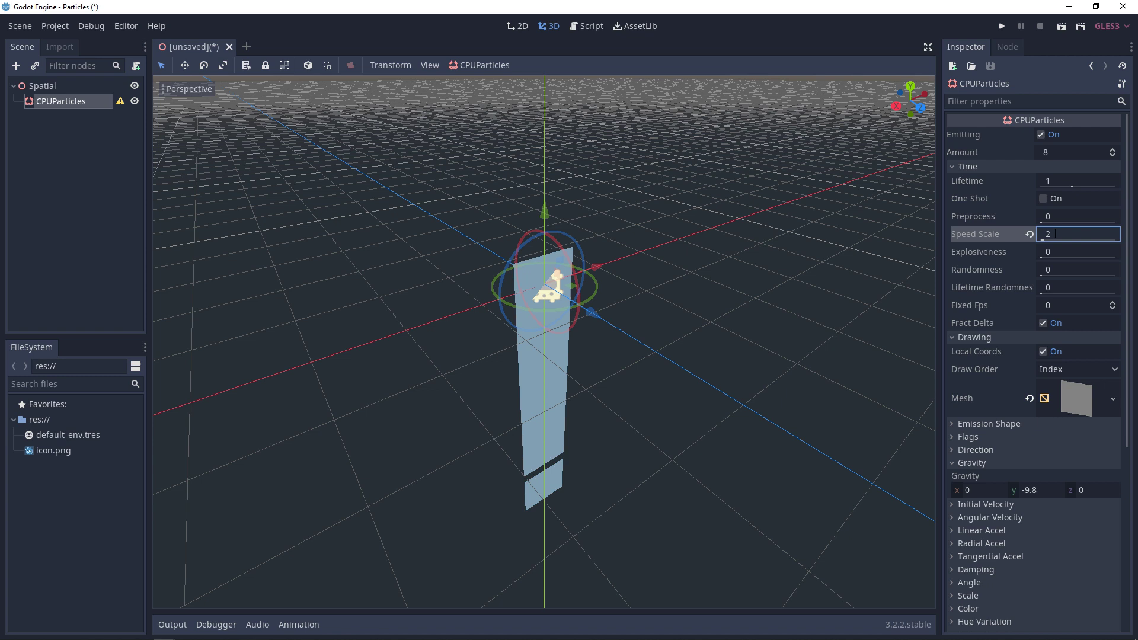
key("BackSpace")
type("1")
key("Return")
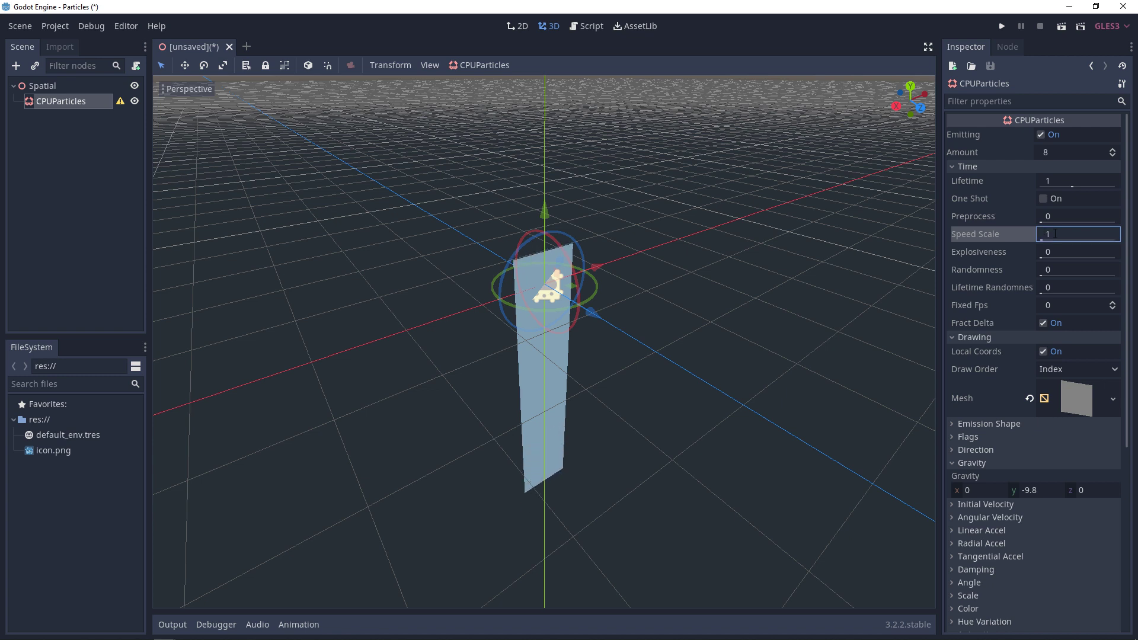
Toggle One Shot on and back off, restoring continuous emission.
left_click(1043, 198)
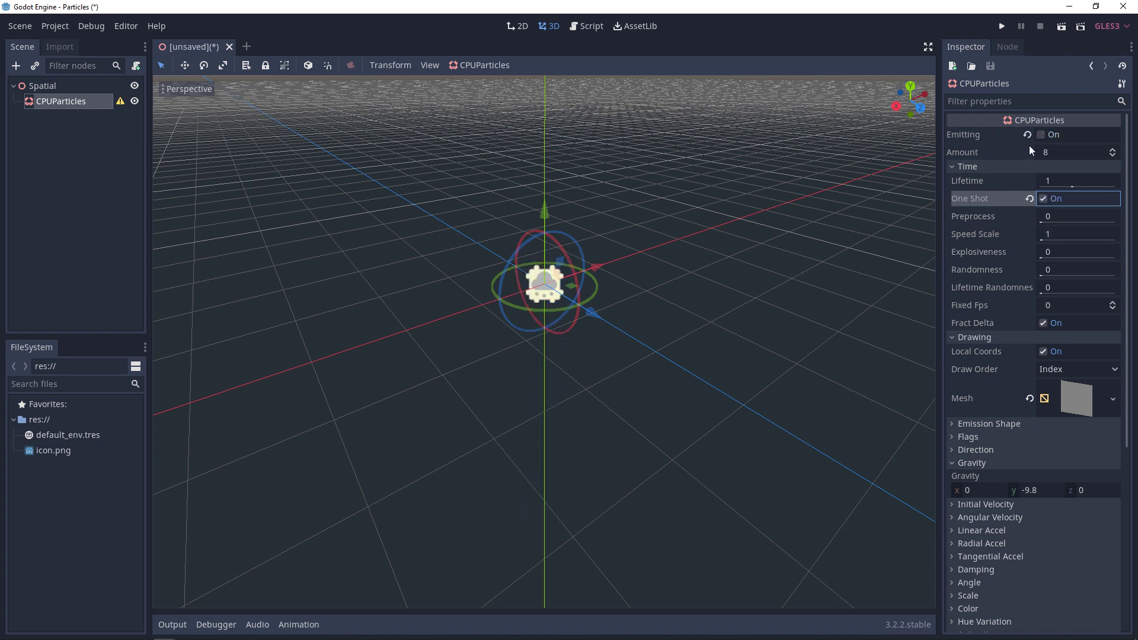
left_click(1041, 136)
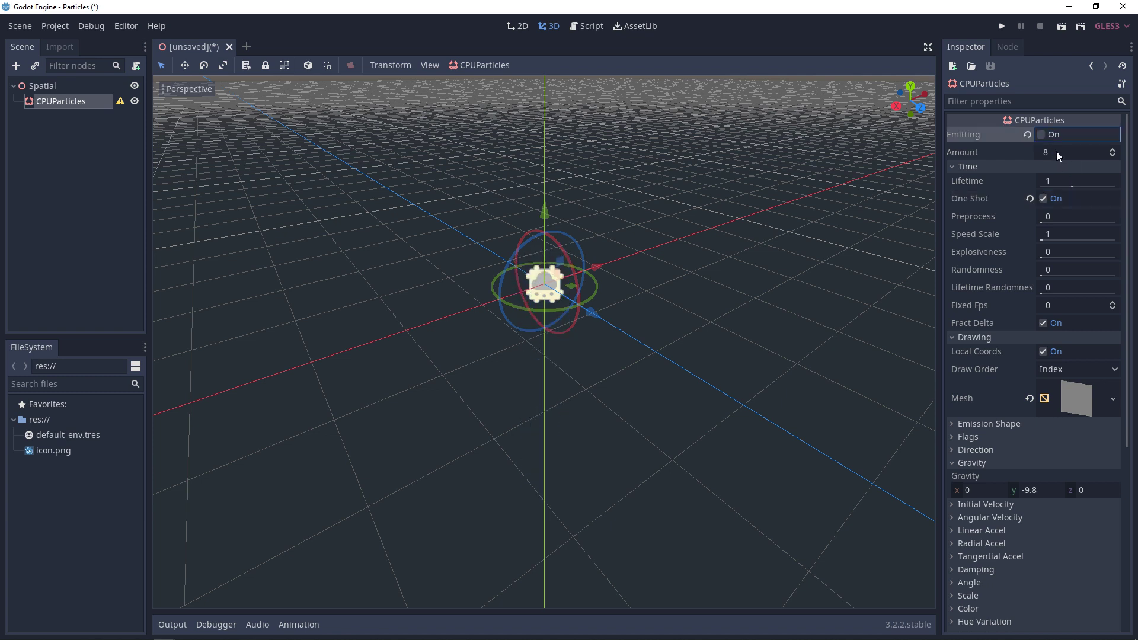
left_click(1042, 198)
left_click(1041, 136)
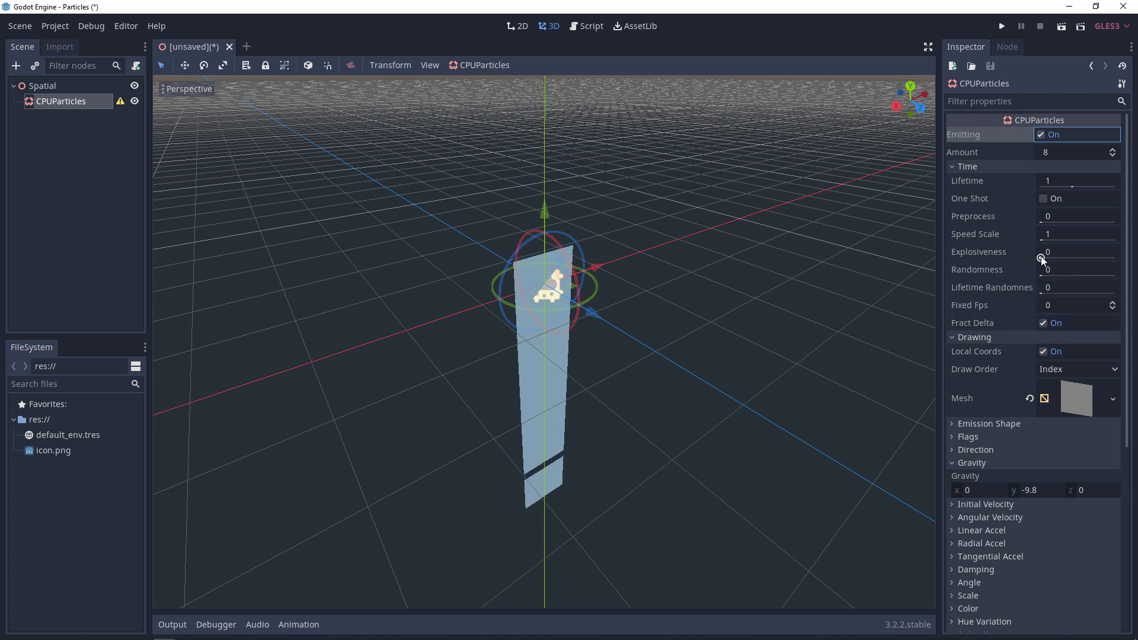
Try Explosiveness at 1 and 0.52, then reset it to 0.
left_click_drag(1041, 257, 1115, 253)
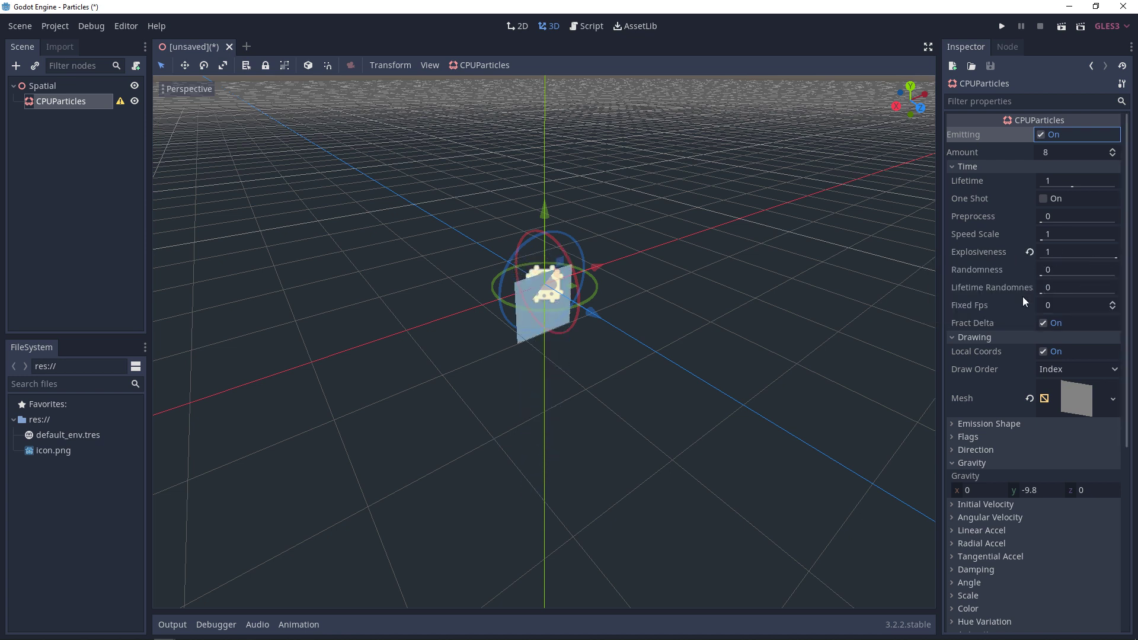
left_click_drag(1110, 256, 1080, 257)
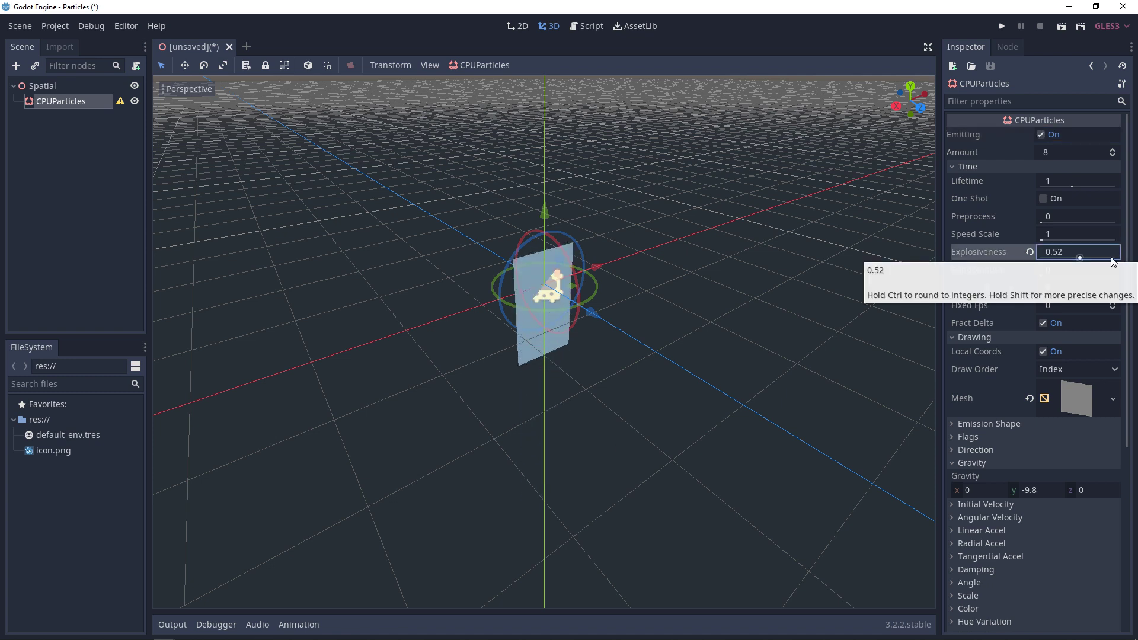
left_click(1029, 252)
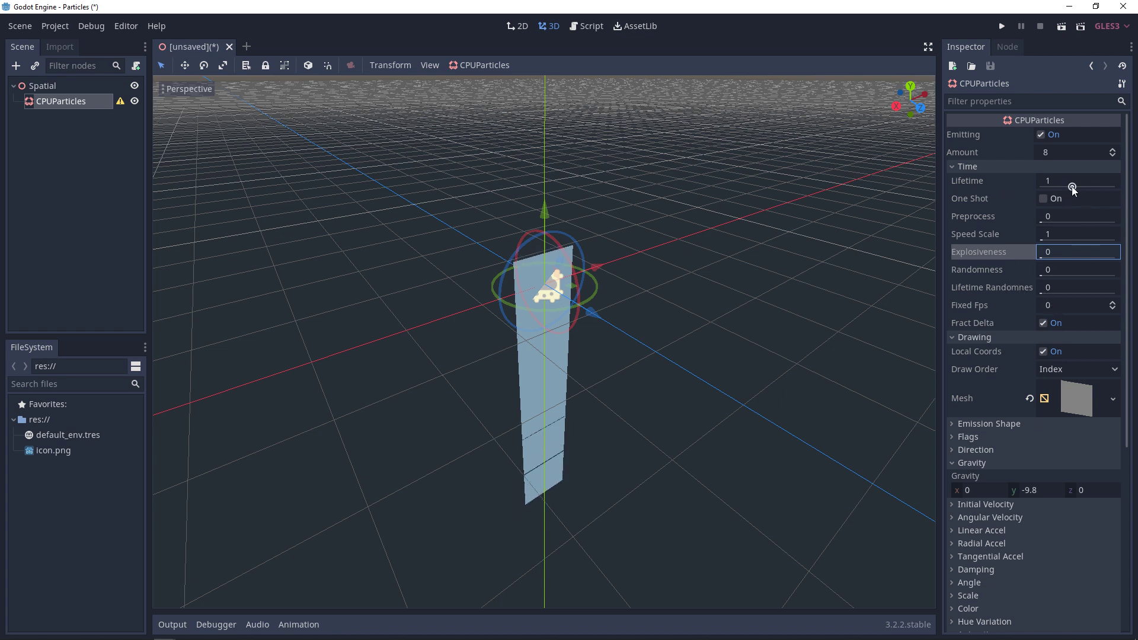
Turn off Local Coords, test-moving the emitter along X and keeping it at the origin.
left_click(953, 168)
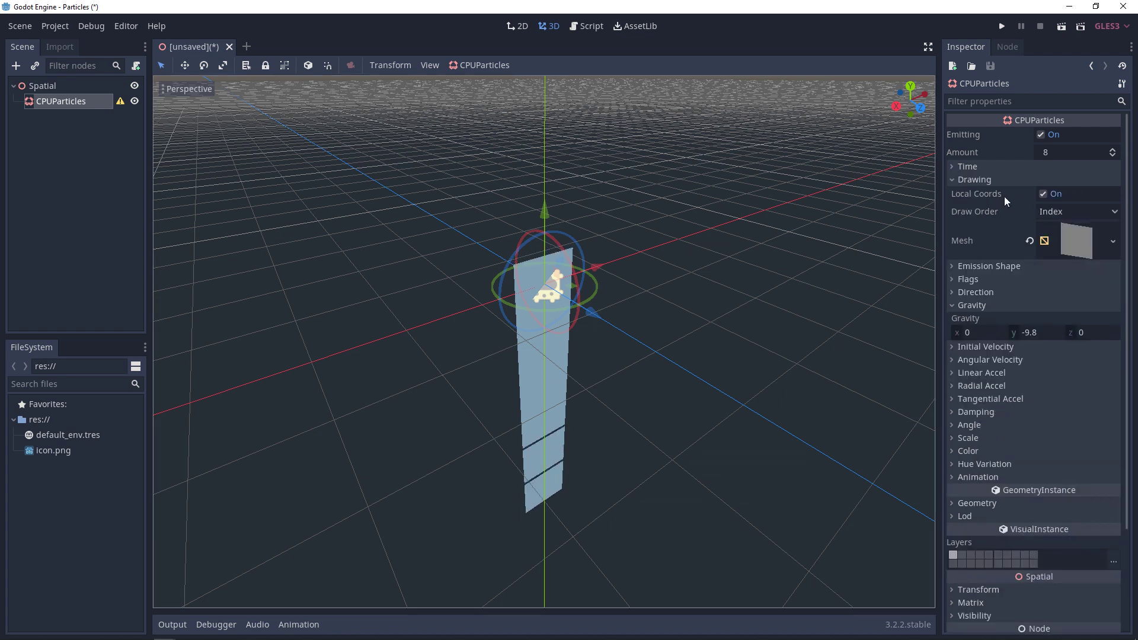
mouse_move(599, 264)
left_mouse_down()
mouse_move(475, 303)
mouse_move(709, 244)
mouse_move(703, 232)
mouse_move(707, 248)
mouse_move(598, 286)
left_mouse_up()
key("ctrl+z")
left_click(1043, 194)
left_click_drag(599, 265, 613, 285)
right_click(613, 285)
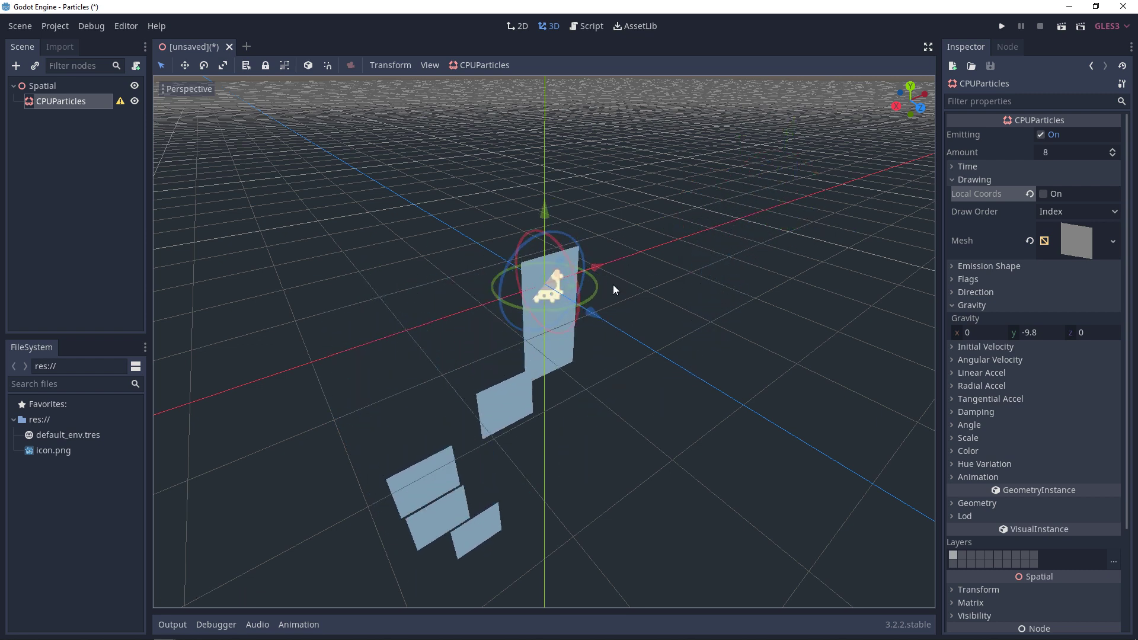
Try the Sphere, Box and Point emission shapes.
left_click(986, 266)
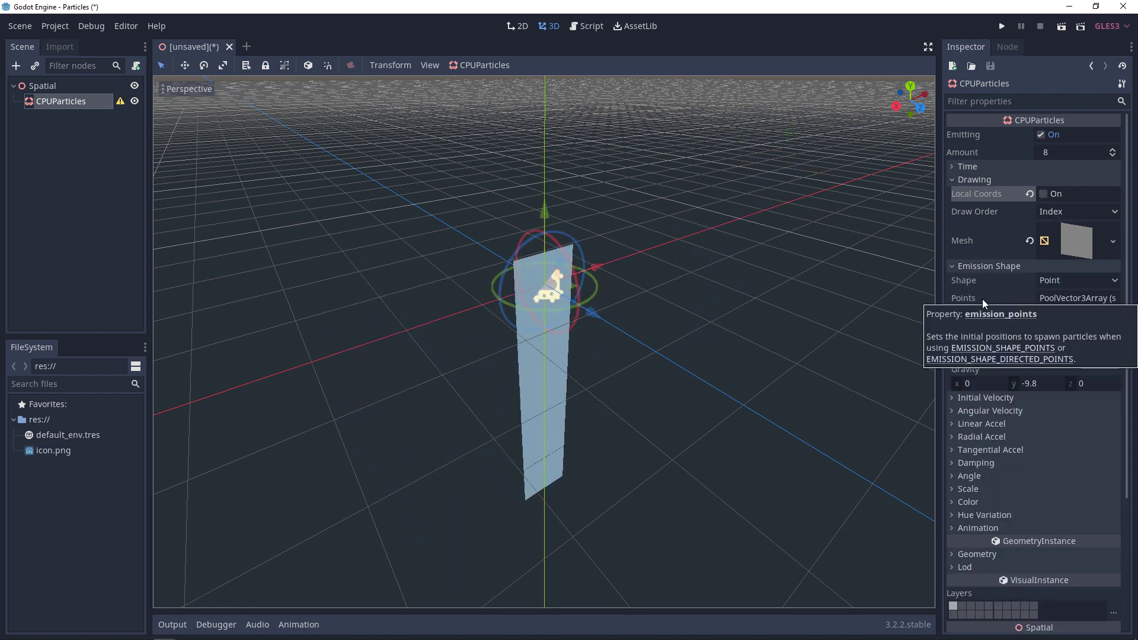
left_click(1074, 282)
left_click(1070, 310)
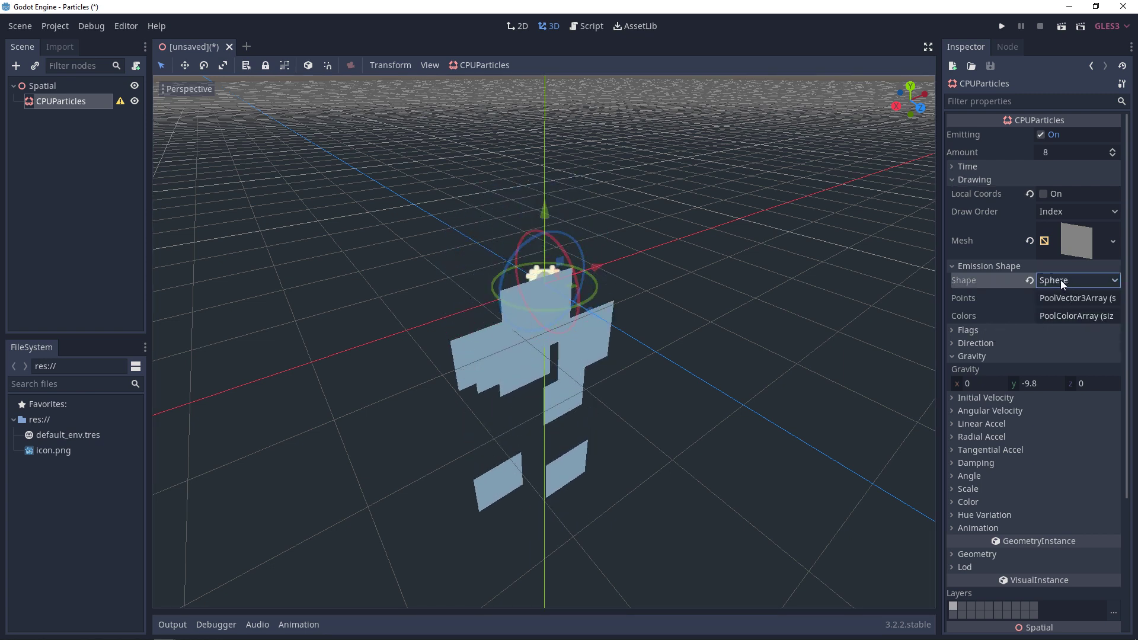
left_click(1062, 280)
left_click(1065, 325)
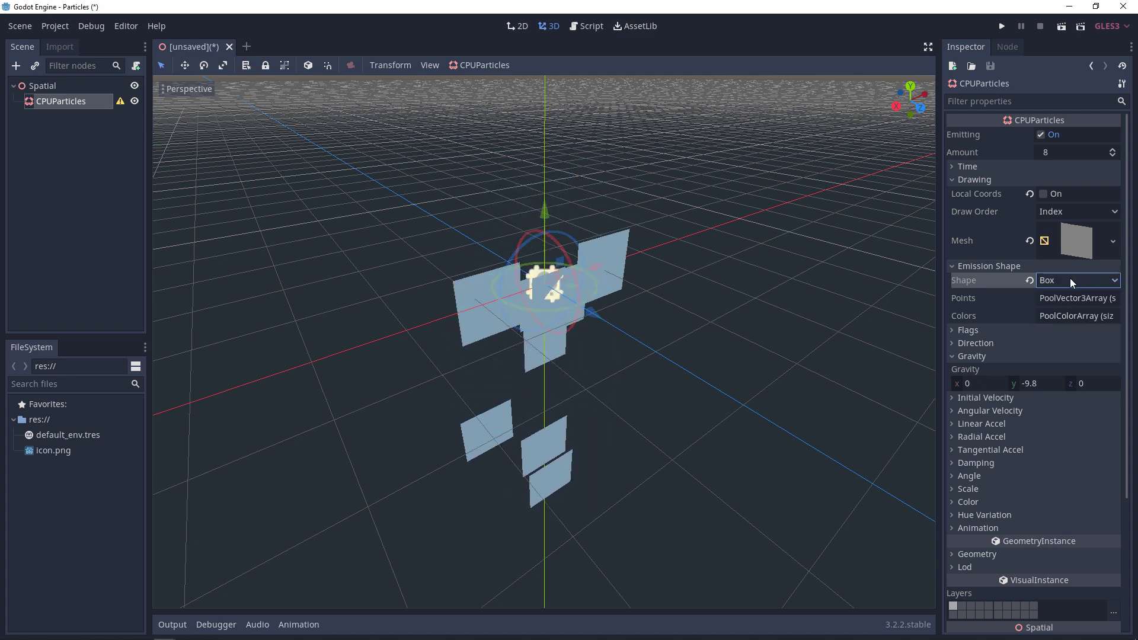
left_click(1067, 282)
left_click(1062, 299)
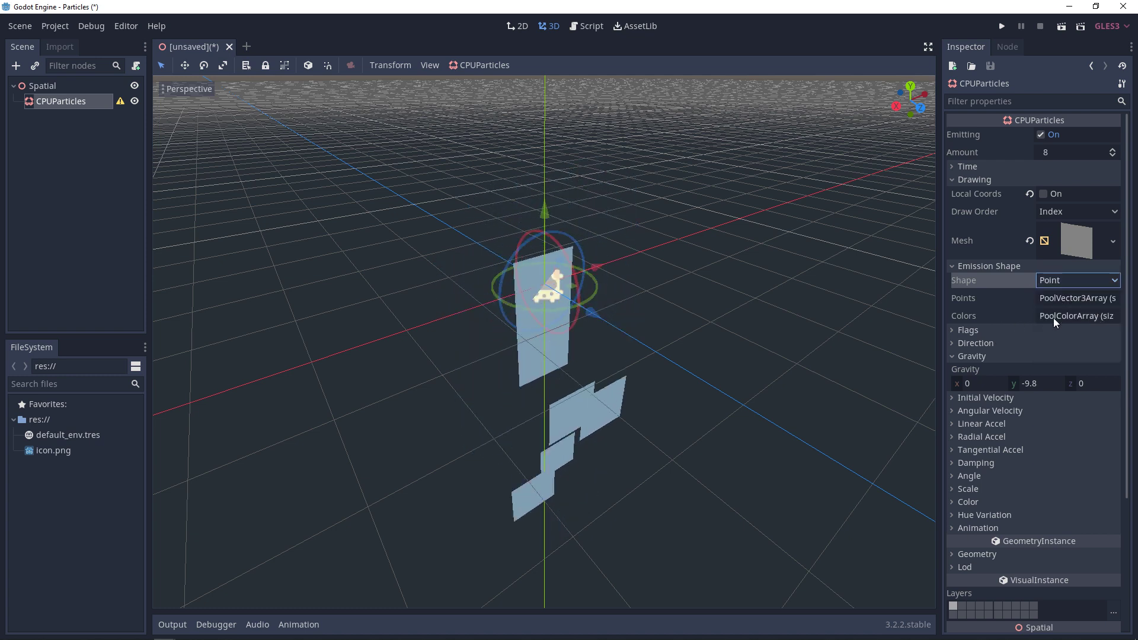
Set Amount to 4 and the Emission Shape to Sphere.
left_click(1058, 151)
type("4")
key("Return")
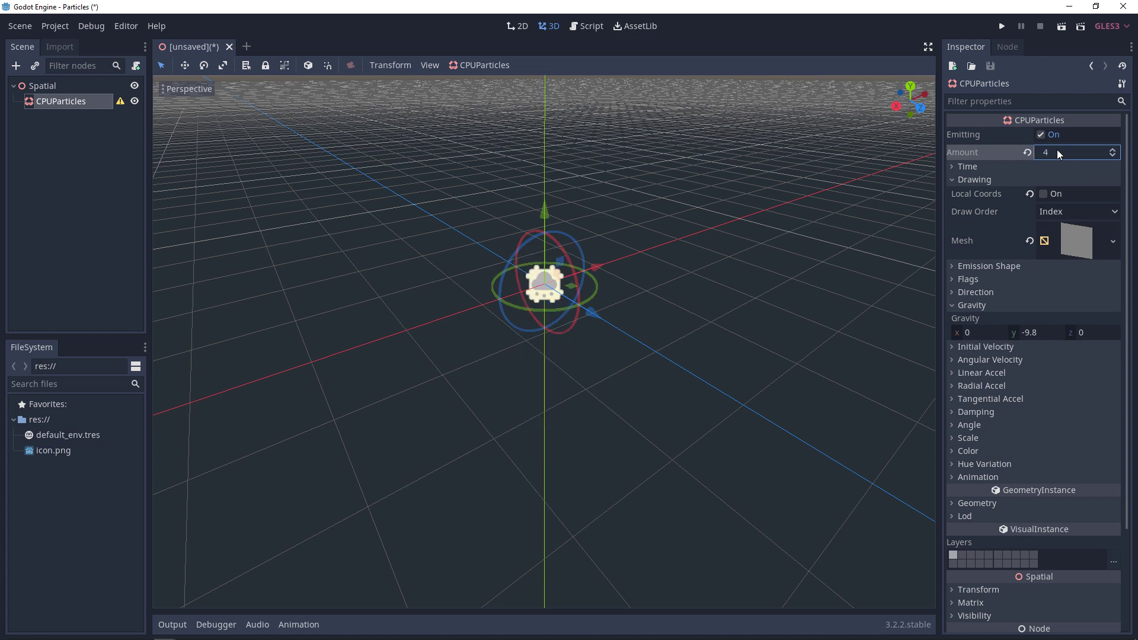
left_click(1025, 266)
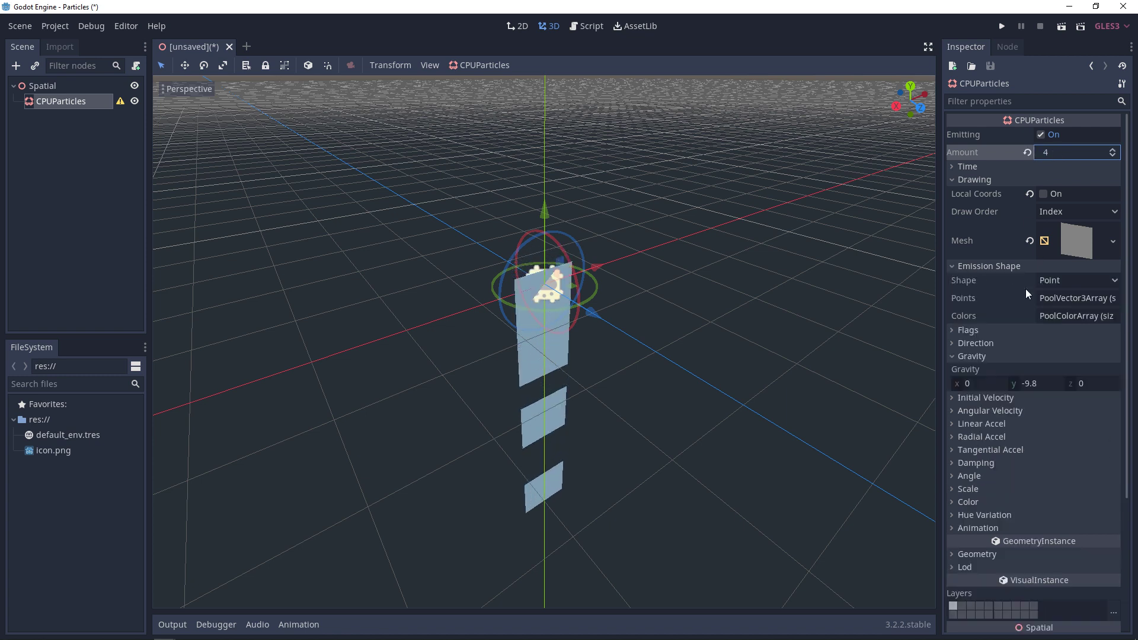
left_click(1069, 281)
left_click(1061, 310)
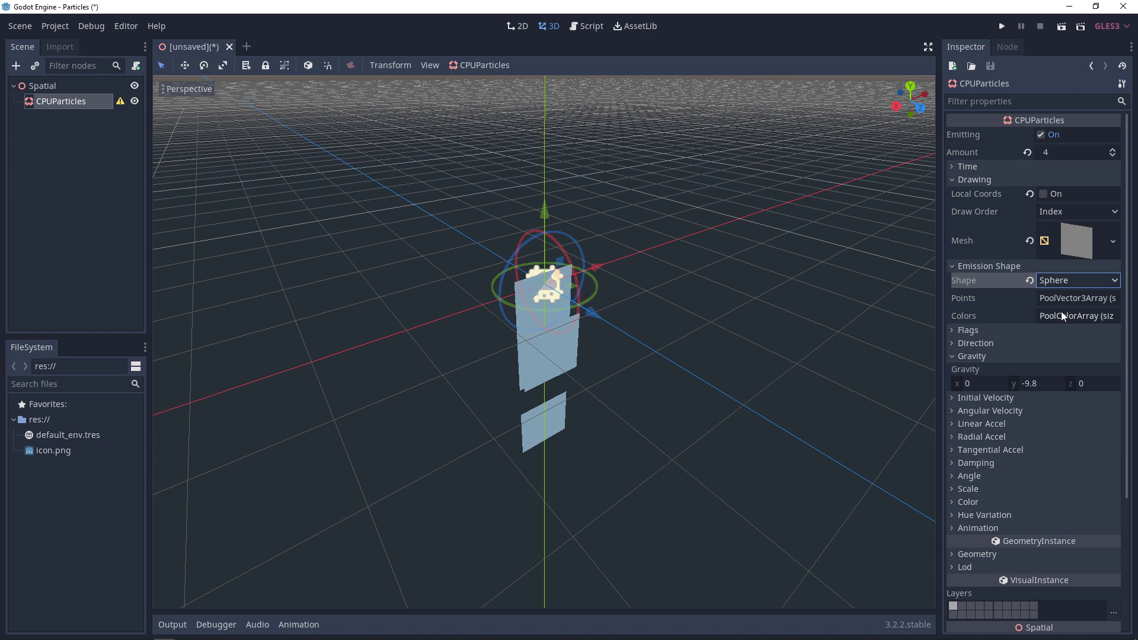
left_click(951, 265)
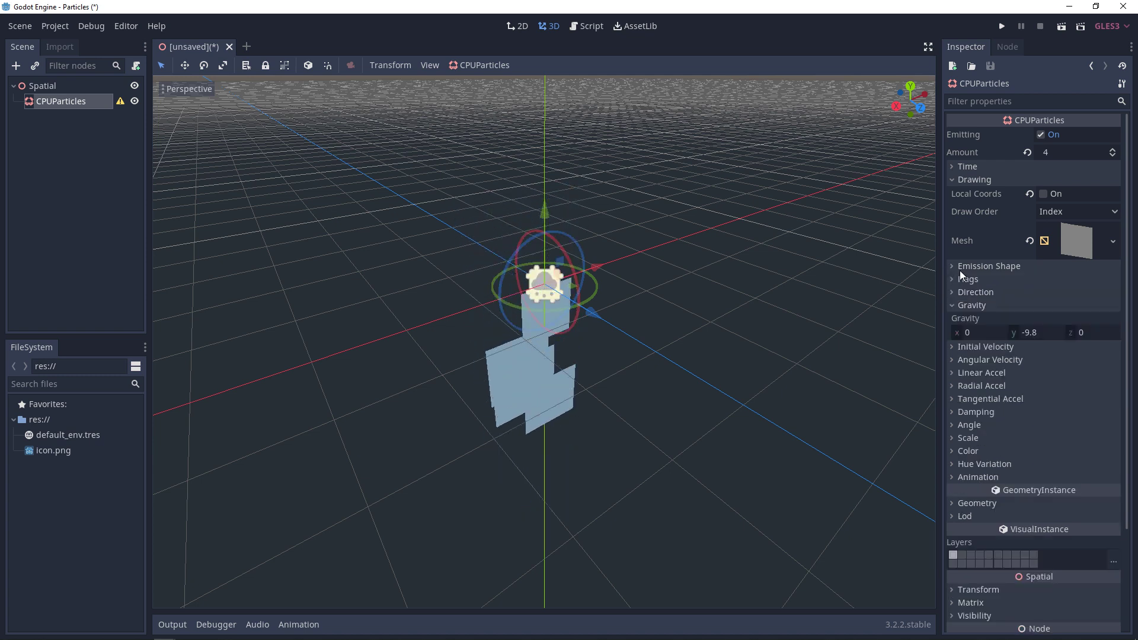
Set the gravity Y value to 0.
left_click(1039, 333)
type("0")
key("Return")
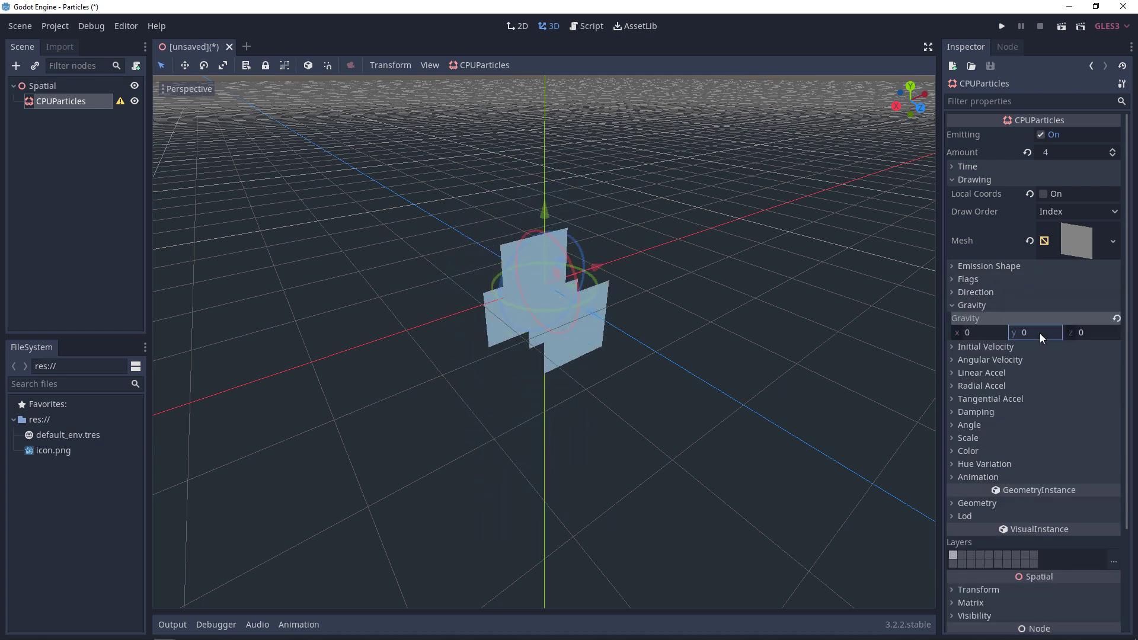
left_click(952, 346)
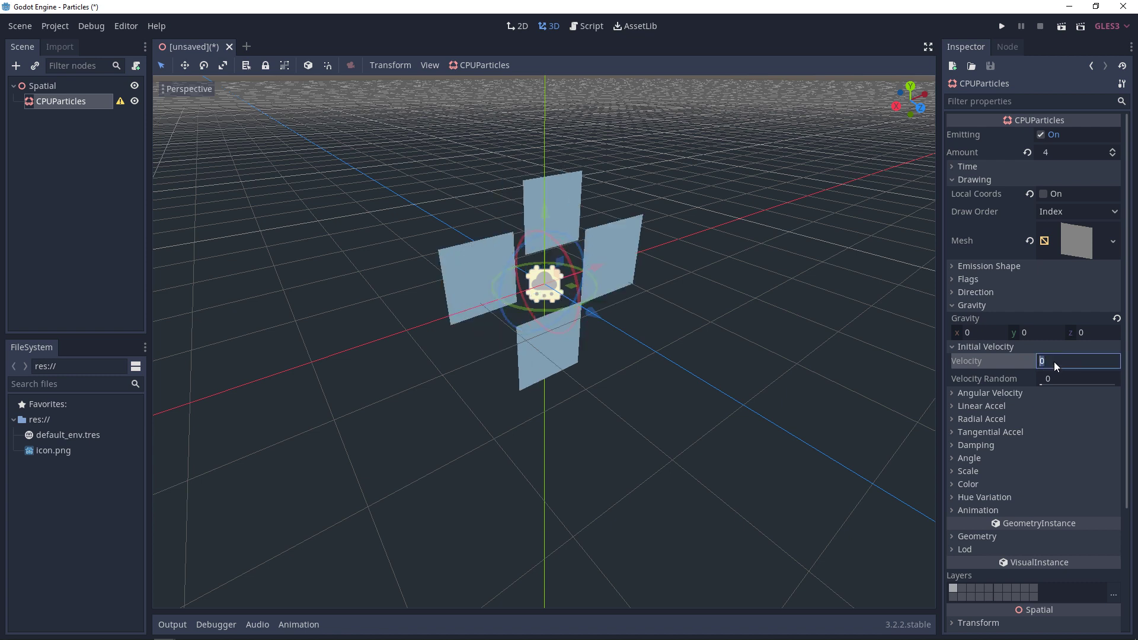
Set Initial Velocity to 1 and Direction x to 0.
type("1")
key("Return")
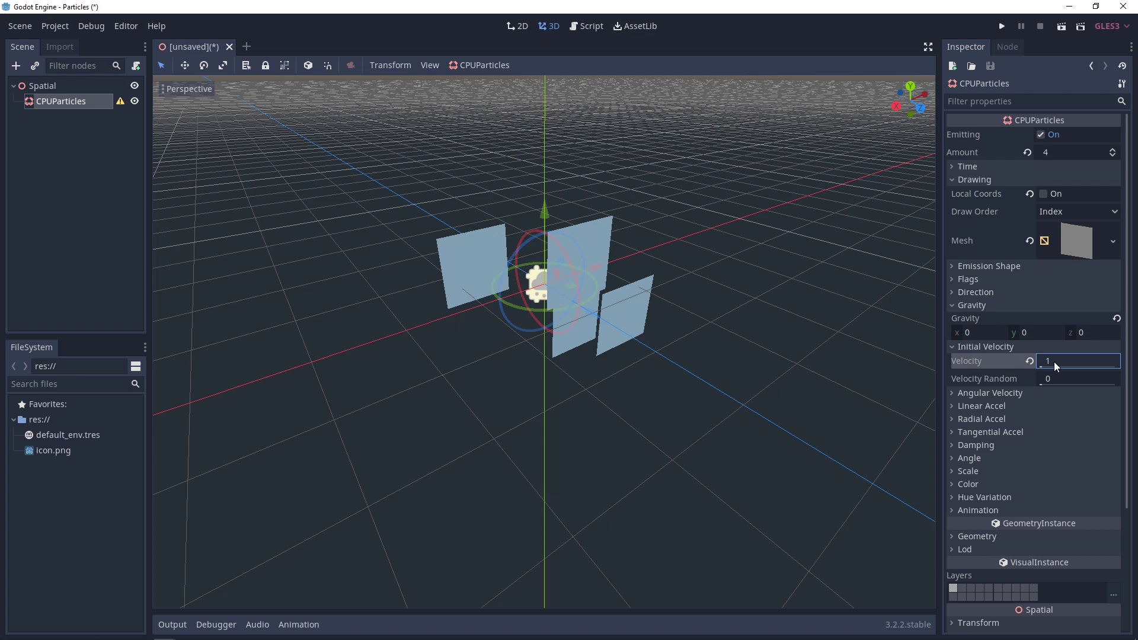
left_click(953, 292)
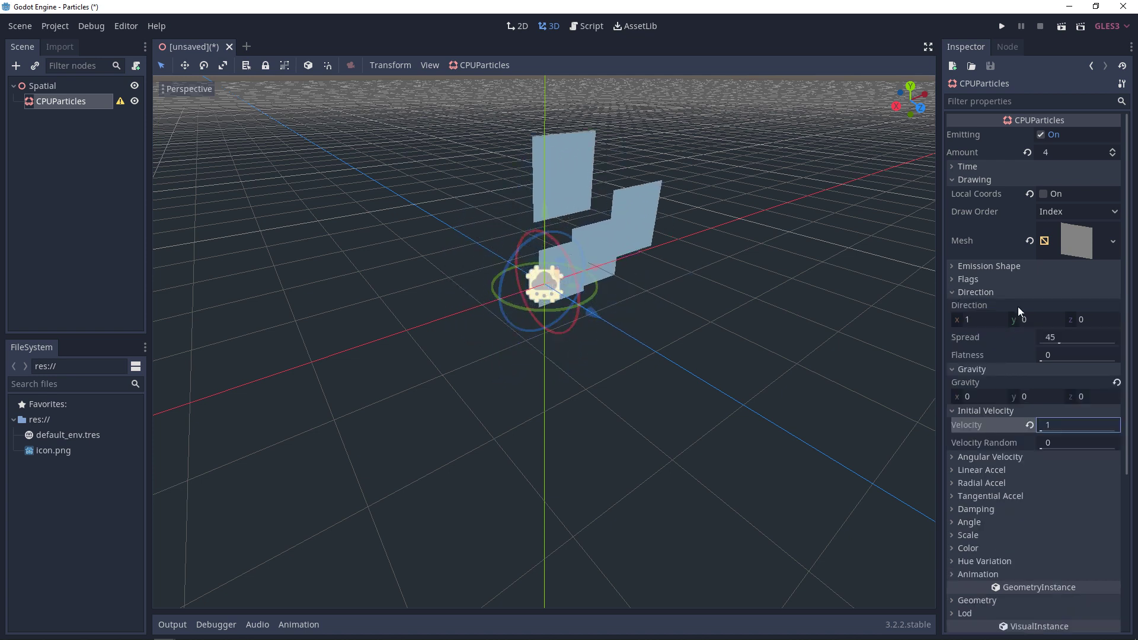
left_click(983, 321)
type("0")
key("Return")
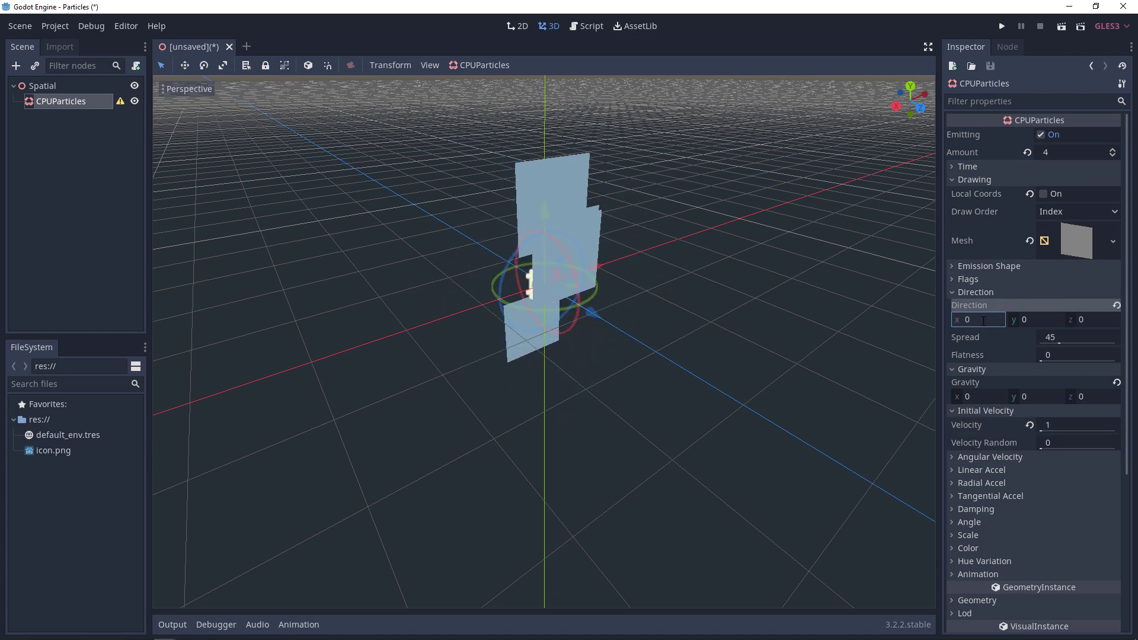
Widen the Direction Spread to 180 and inspect the scattering quads.
middle_click_drag(767, 299, 701, 373)
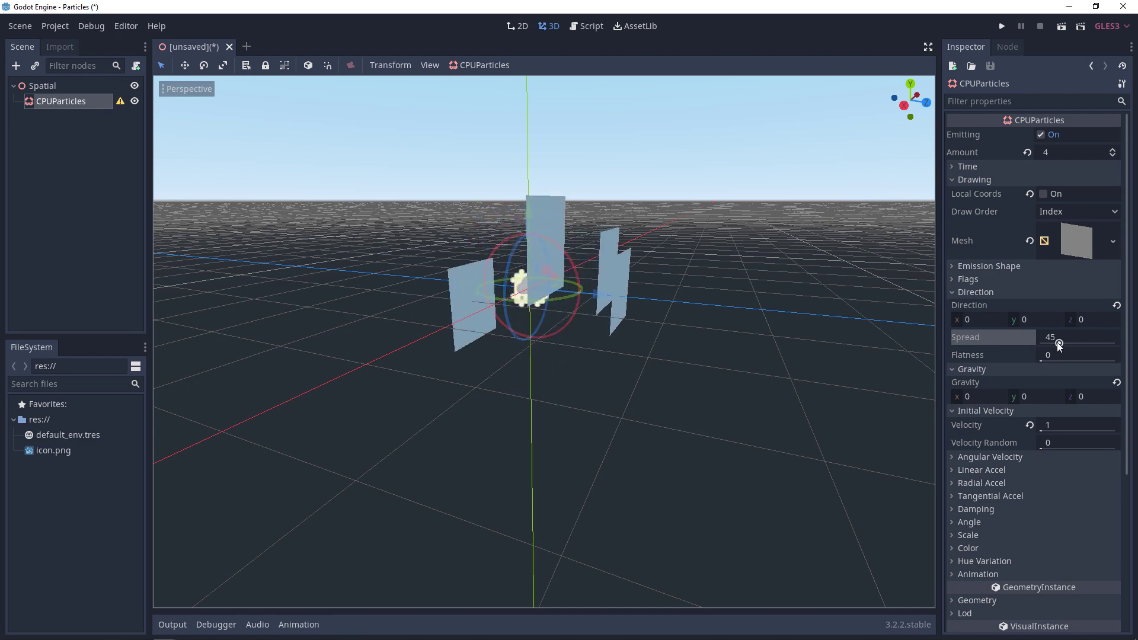
left_click_drag(1057, 342, 1116, 342)
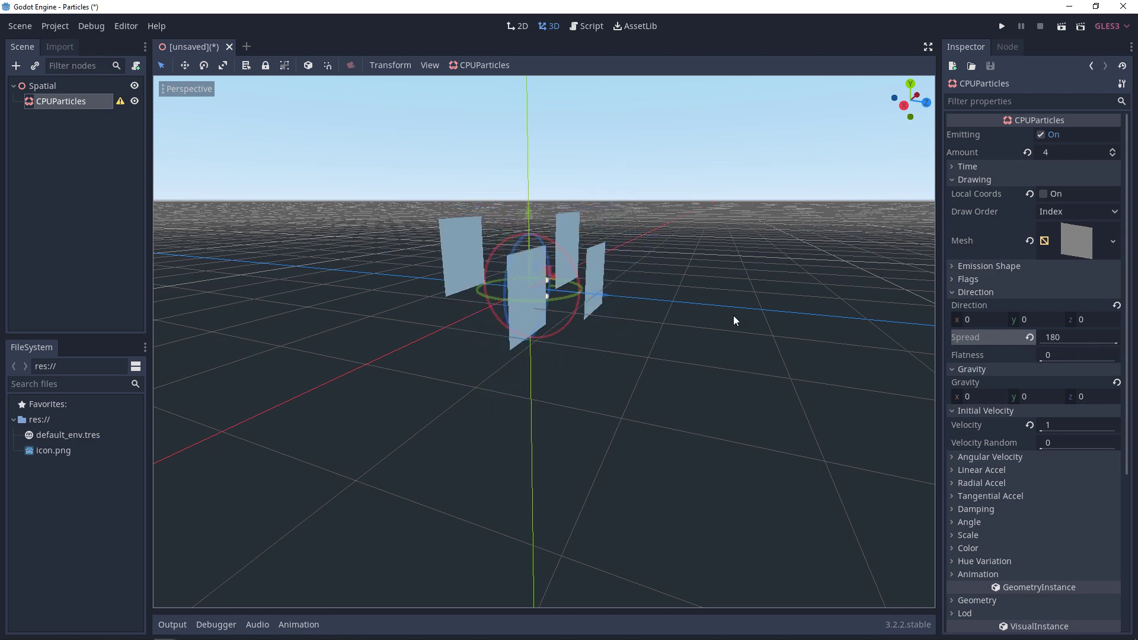
middle_click_drag(733, 316, 665, 318)
left_click(952, 292)
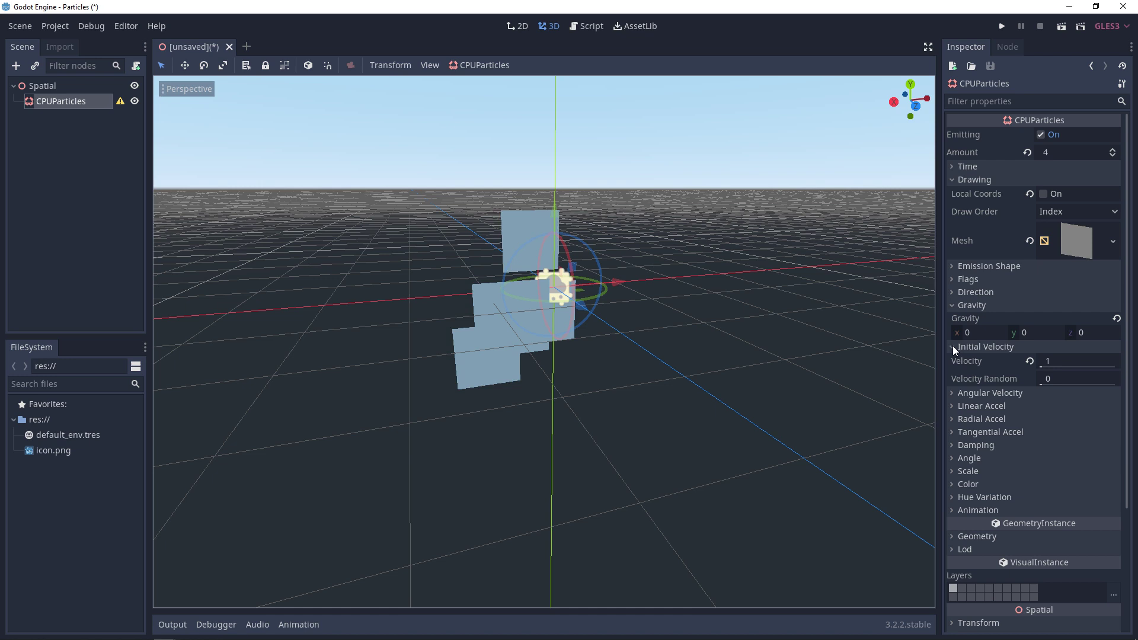
Raise Linear Accel briefly to 6.3, revert it to 0, and open the Accel Curve options.
left_click(951, 346)
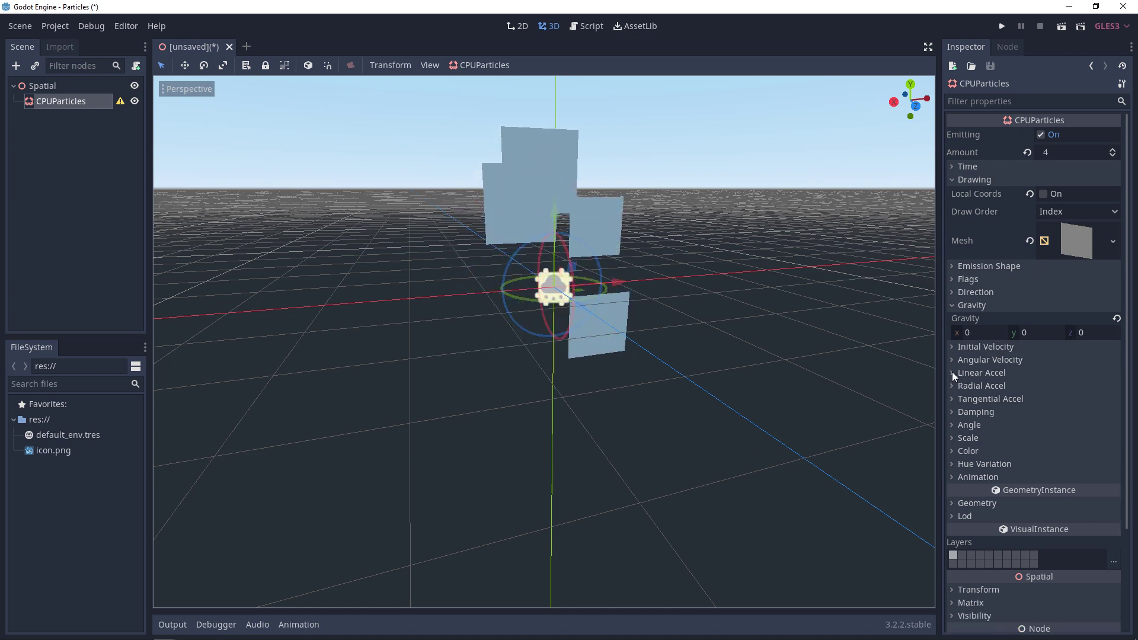
left_click(952, 373)
left_click_drag(1077, 393, 1081, 391)
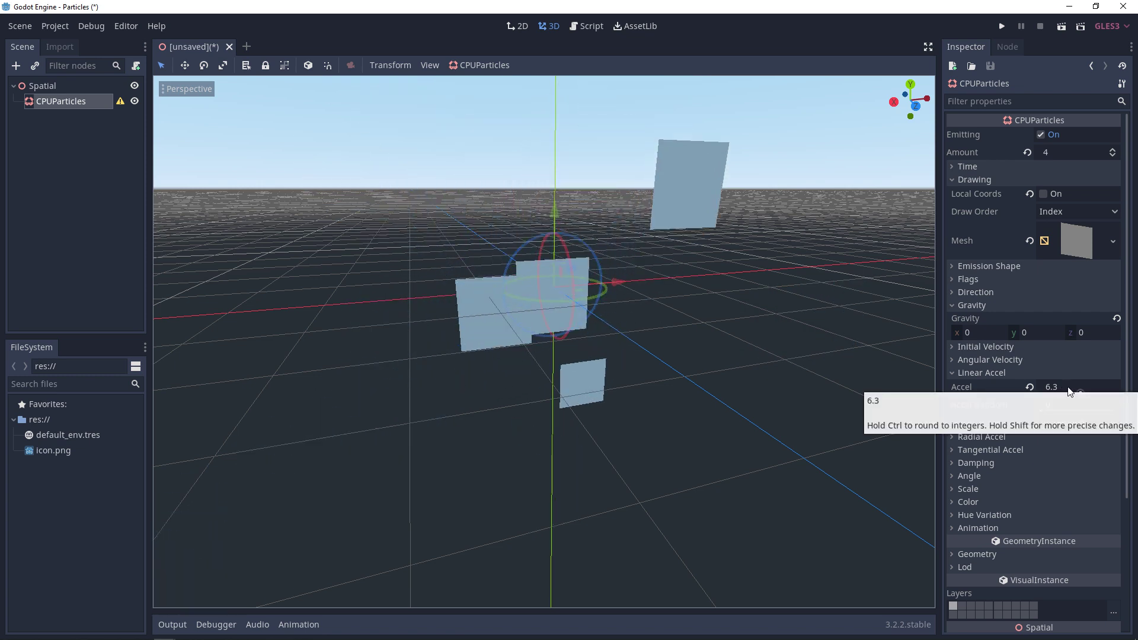
left_click(1029, 387)
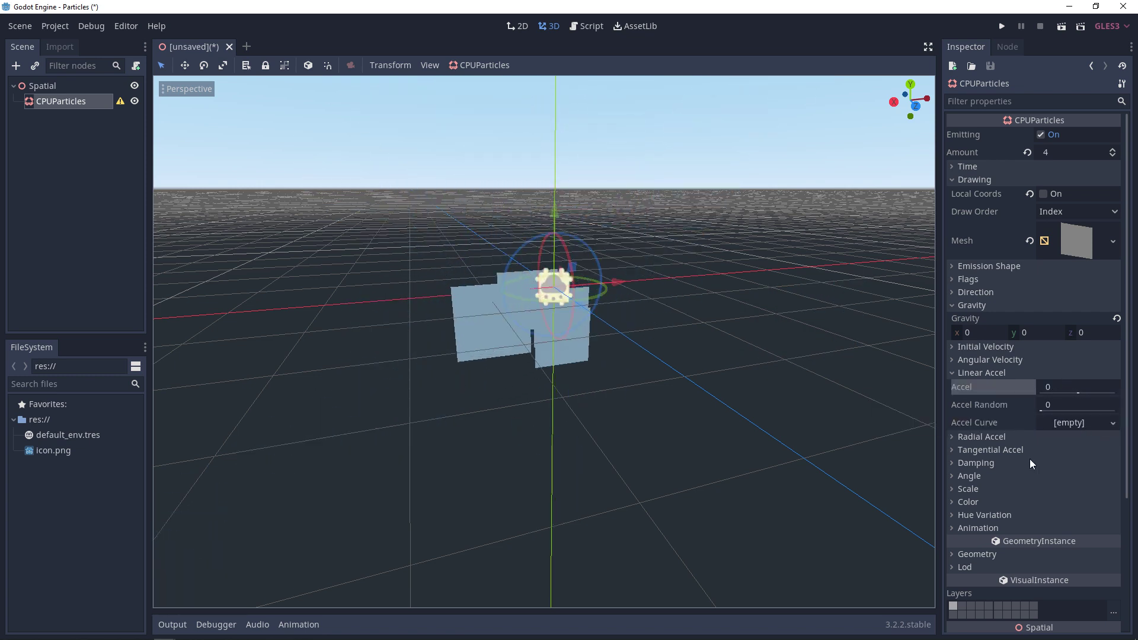
left_click(1072, 425)
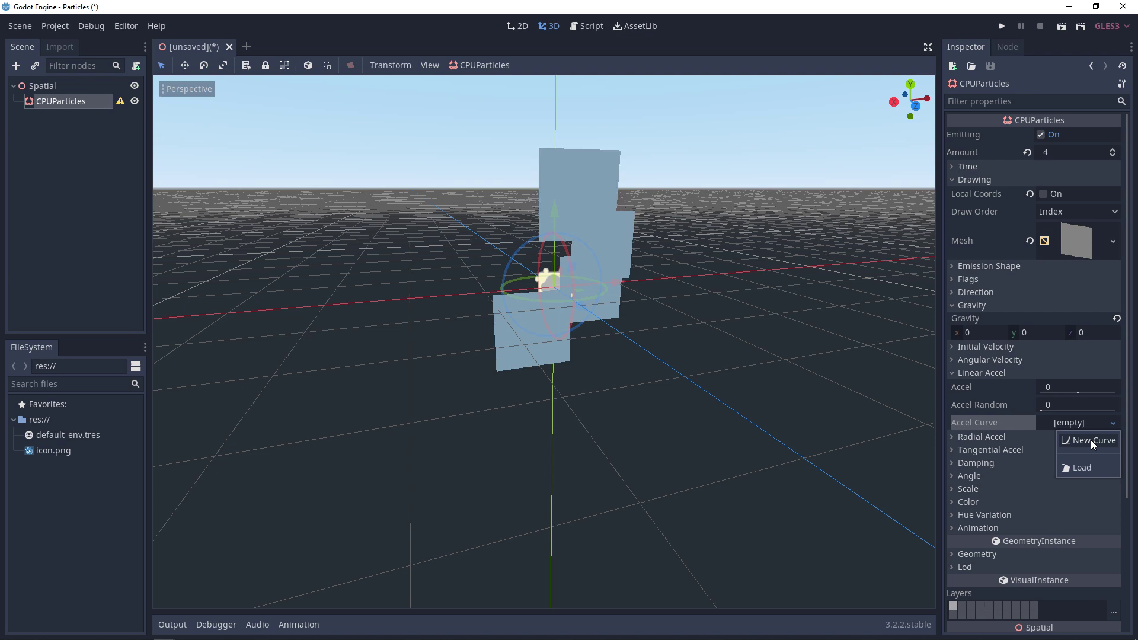
Create a new Accel Curve and shape an added point into a sharp early peak near 0.1.
left_click(1091, 439)
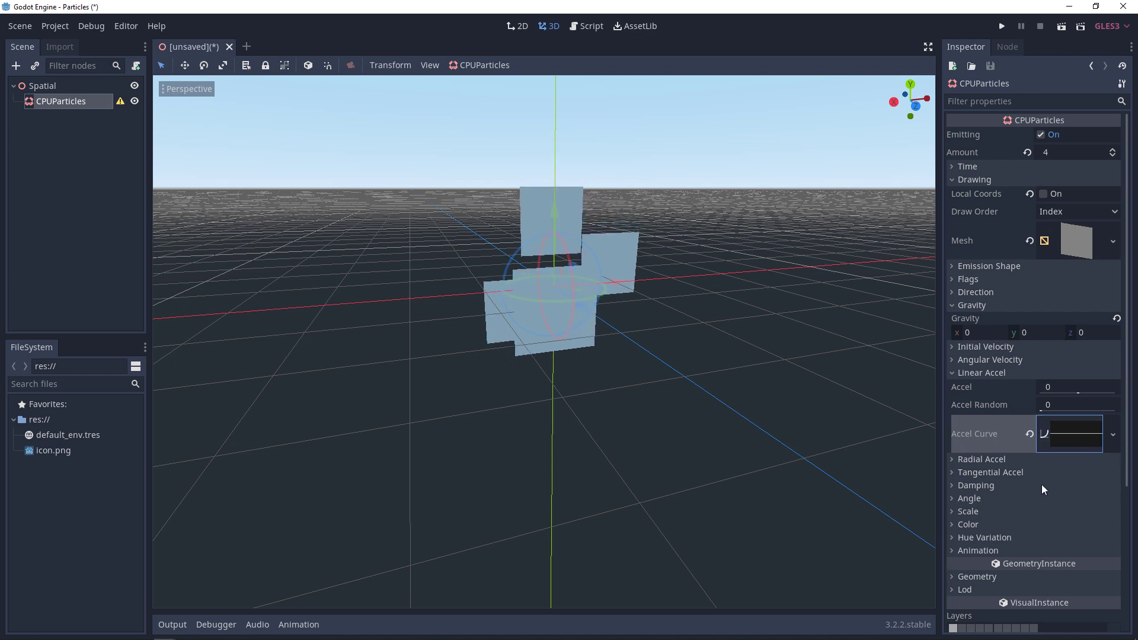
left_click(1074, 437)
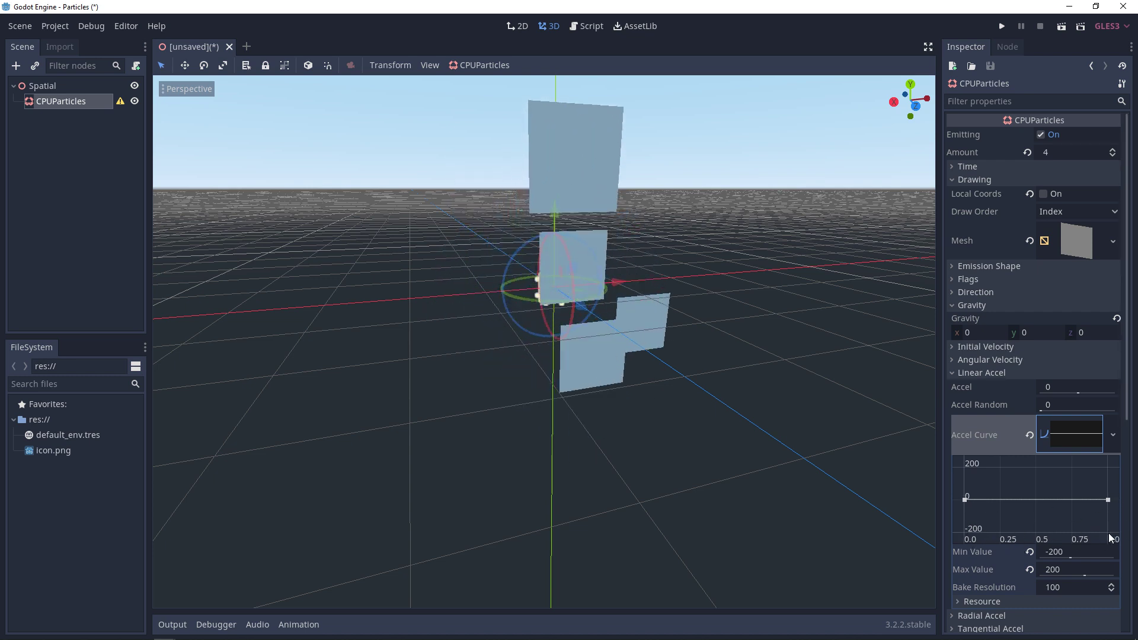
right_click(1000, 501)
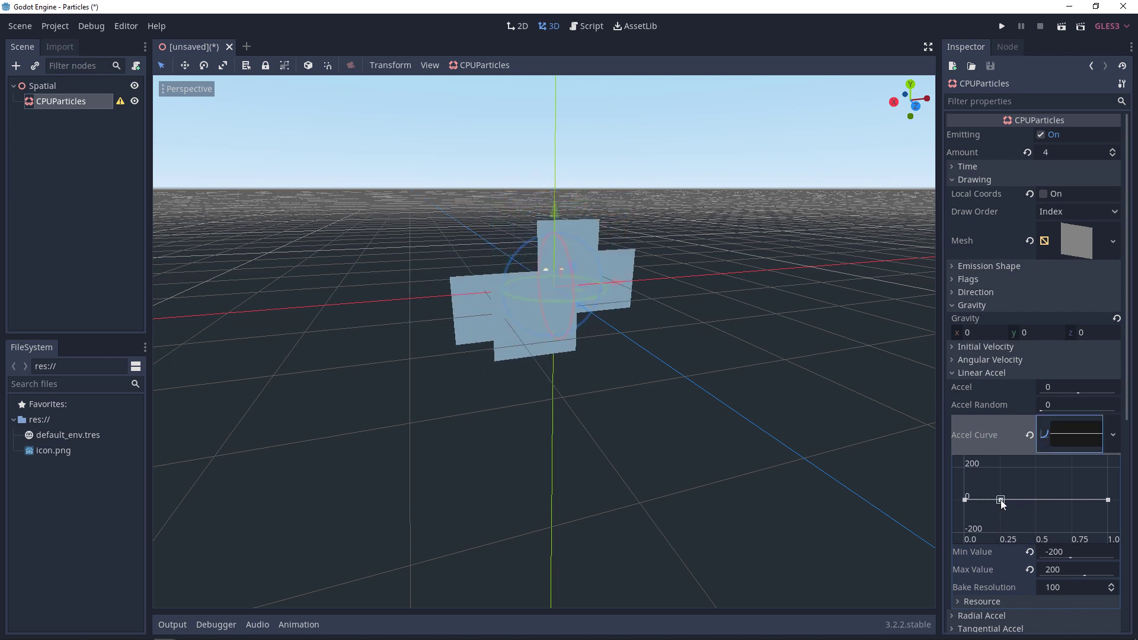
left_click_drag(1001, 500, 1002, 483)
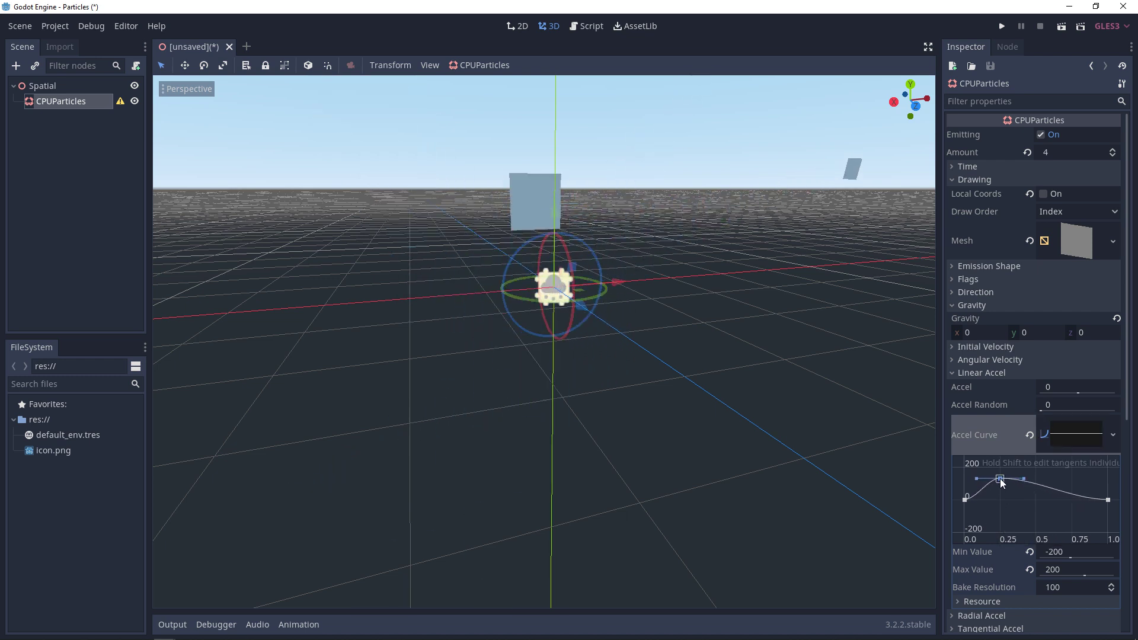
left_click_drag(1006, 502, 1067, 498)
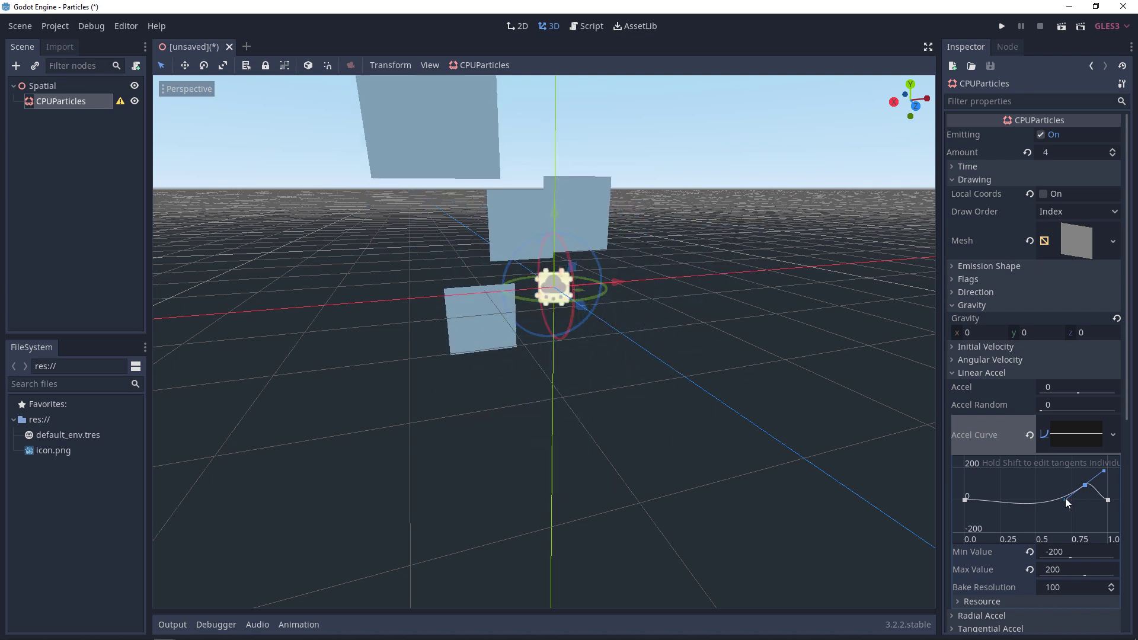
left_click_drag(1065, 498, 995, 501)
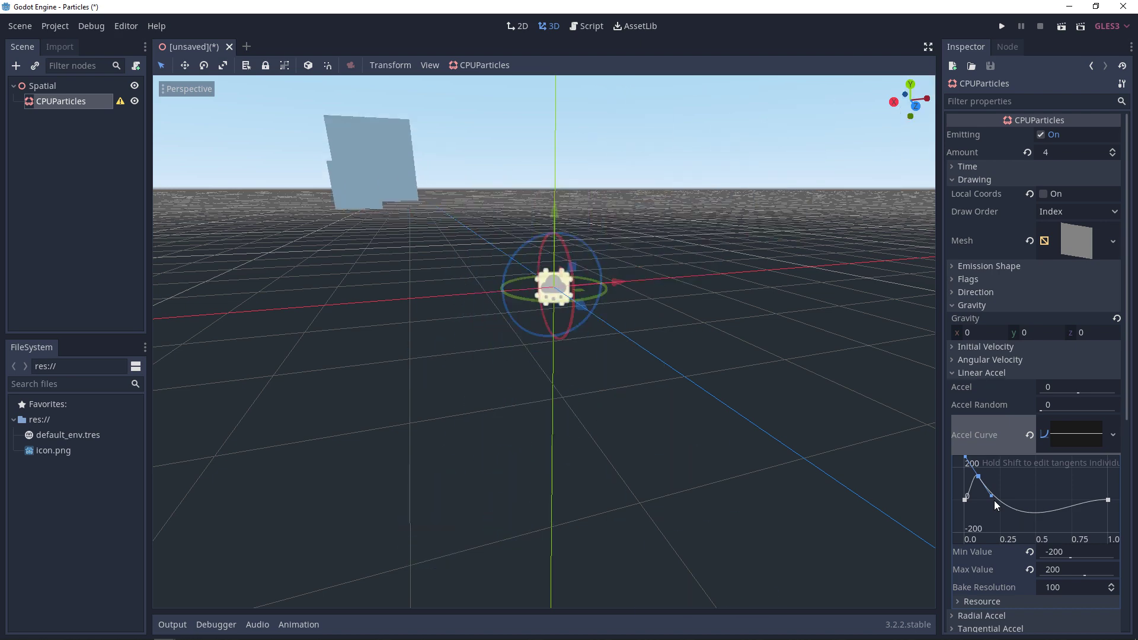
Test an extreme particle scale, restore 1, and create a new Scale Amount Curve.
left_click(954, 373)
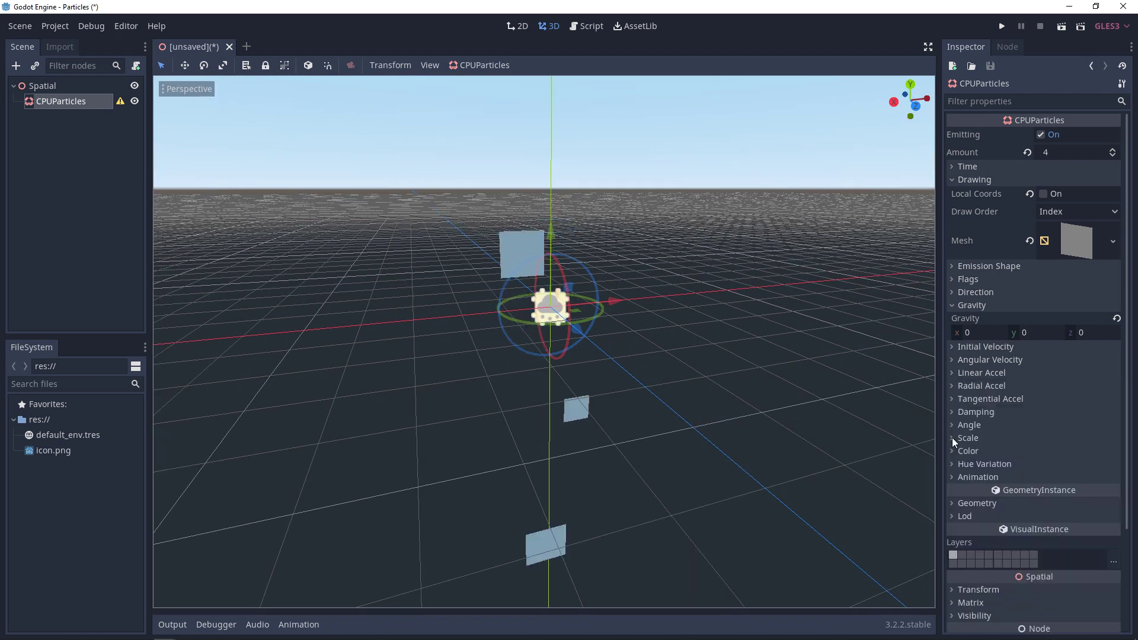
left_click(952, 438)
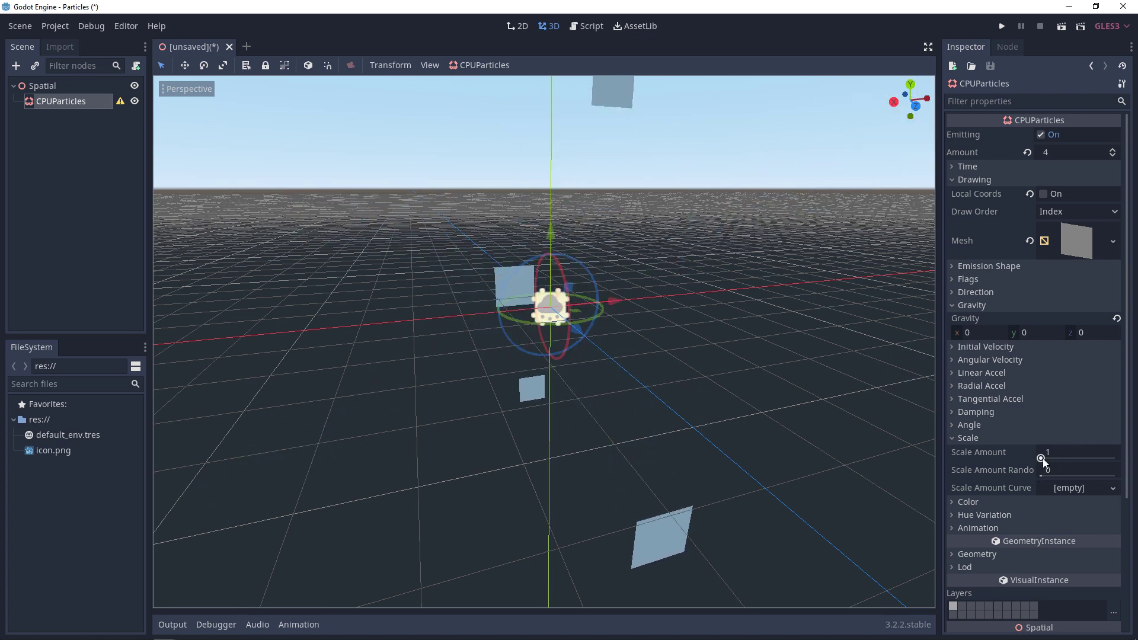
left_click_drag(1043, 461, 1041, 457)
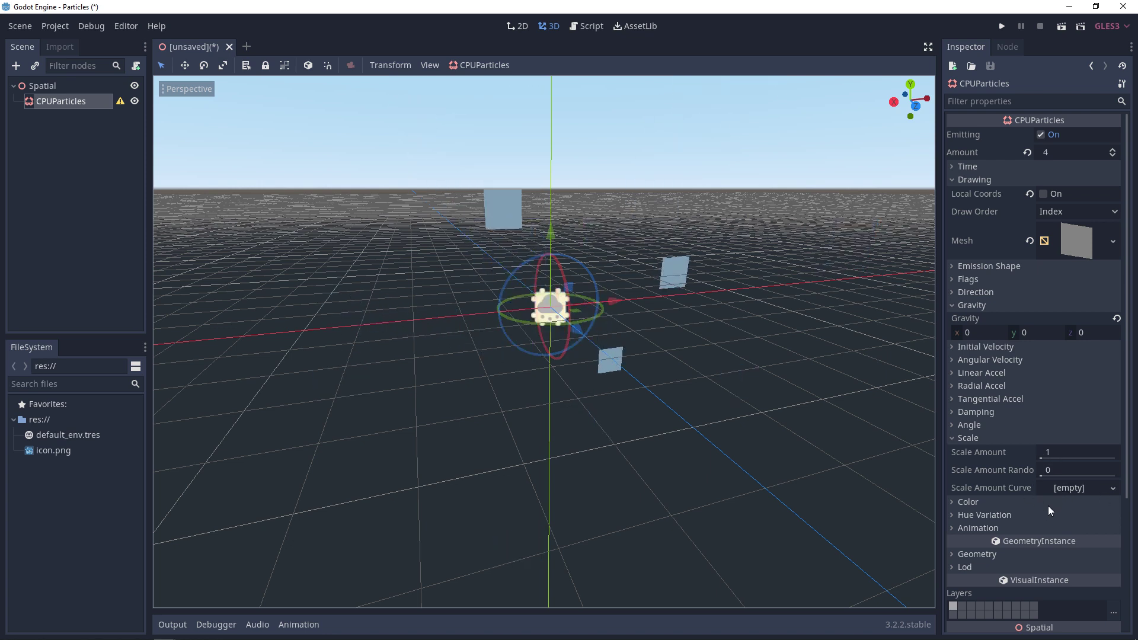
left_click(1089, 492)
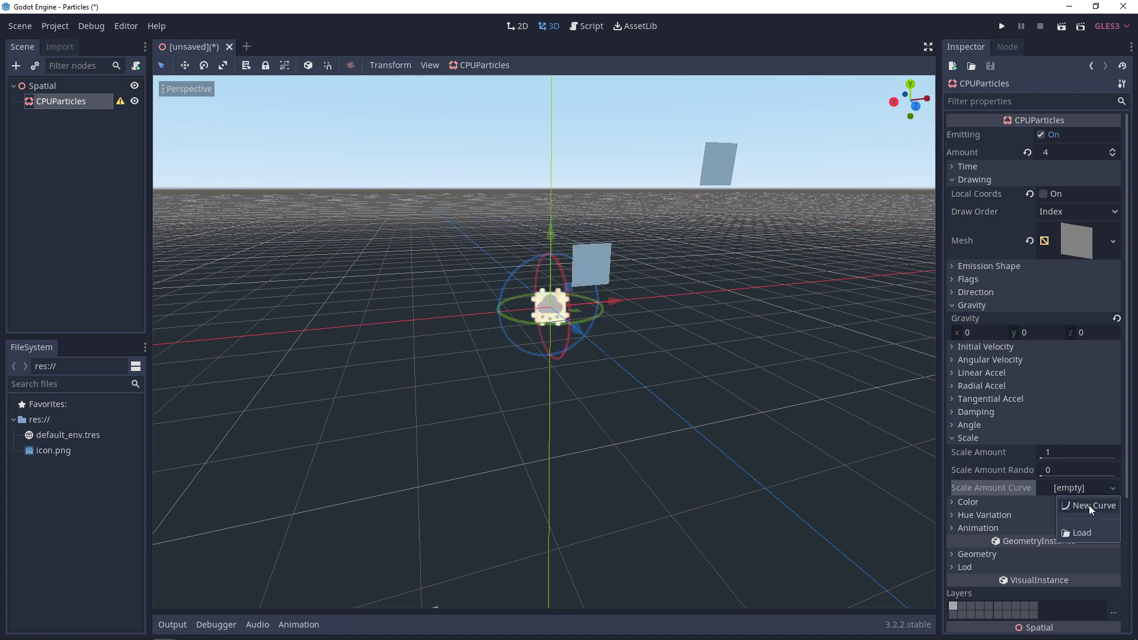
left_click(1089, 505)
left_click(1067, 498)
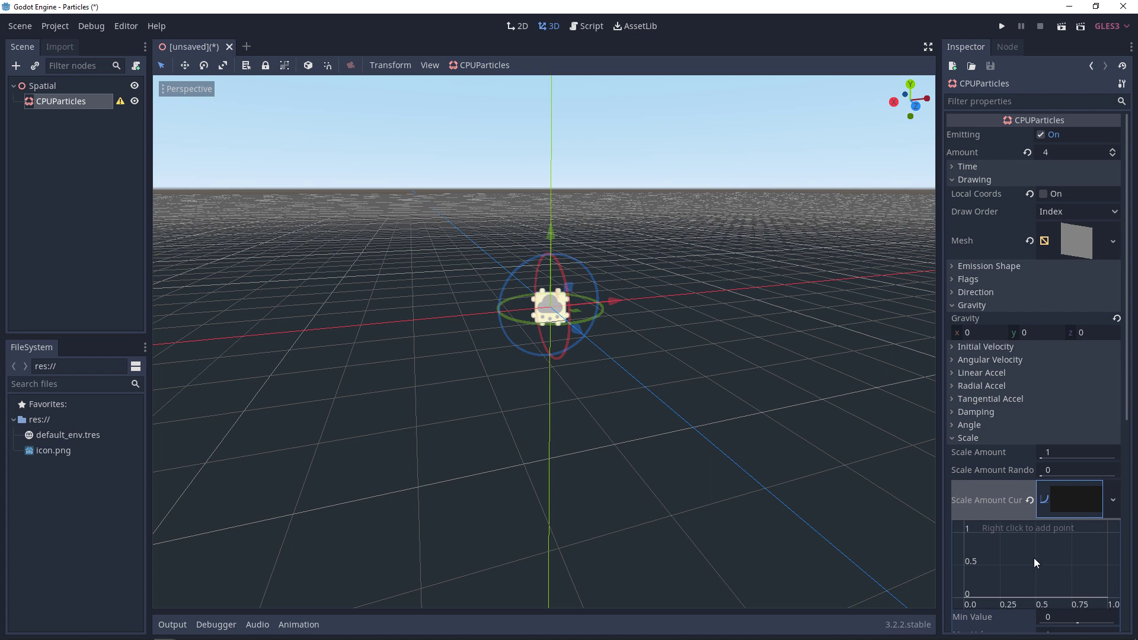
Add curve points keeping scale 1 until about 0.9 lifetime, then dropping to 0.
scroll(1033, 559, "down", 1)
right_click(1008, 497)
left_click(1014, 503)
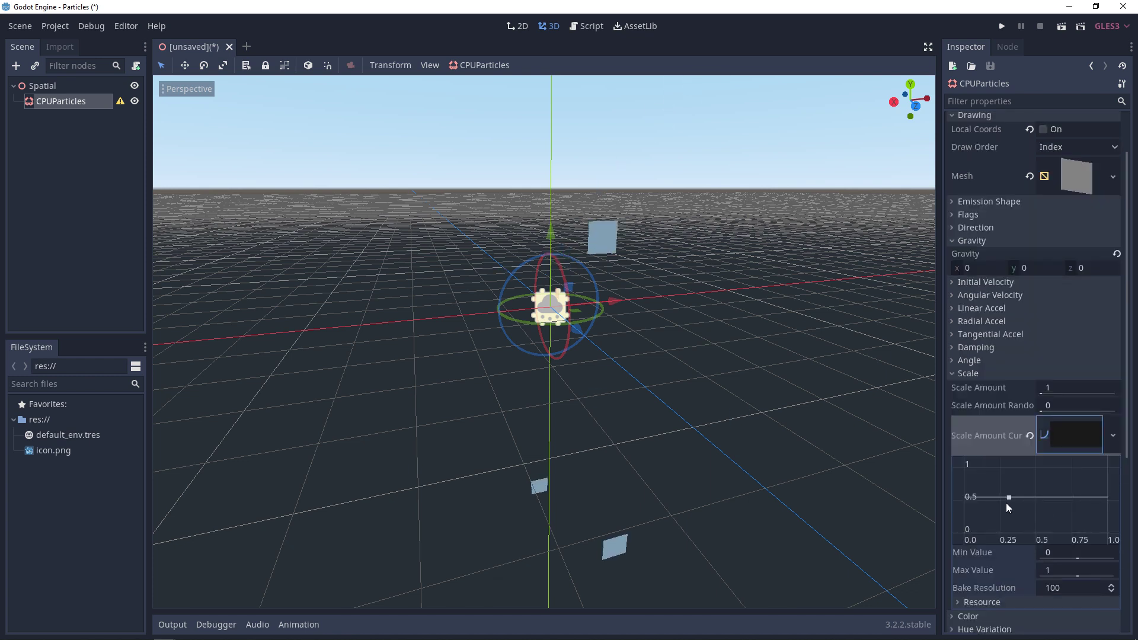
right_click(1079, 496)
left_click(1094, 504)
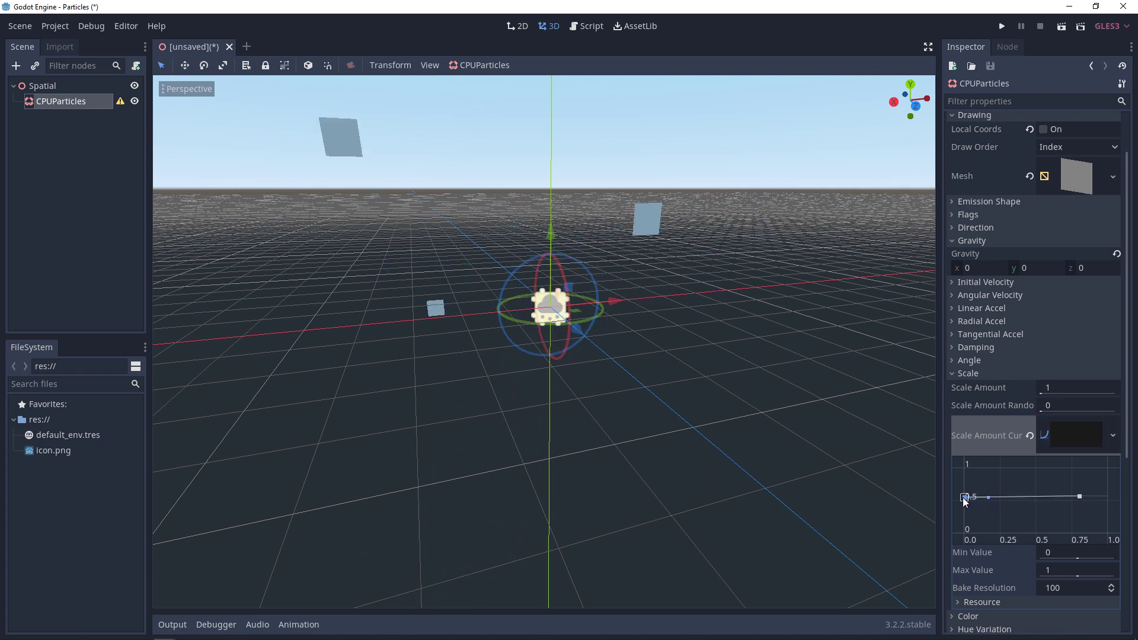
left_click_drag(964, 475, 964, 469)
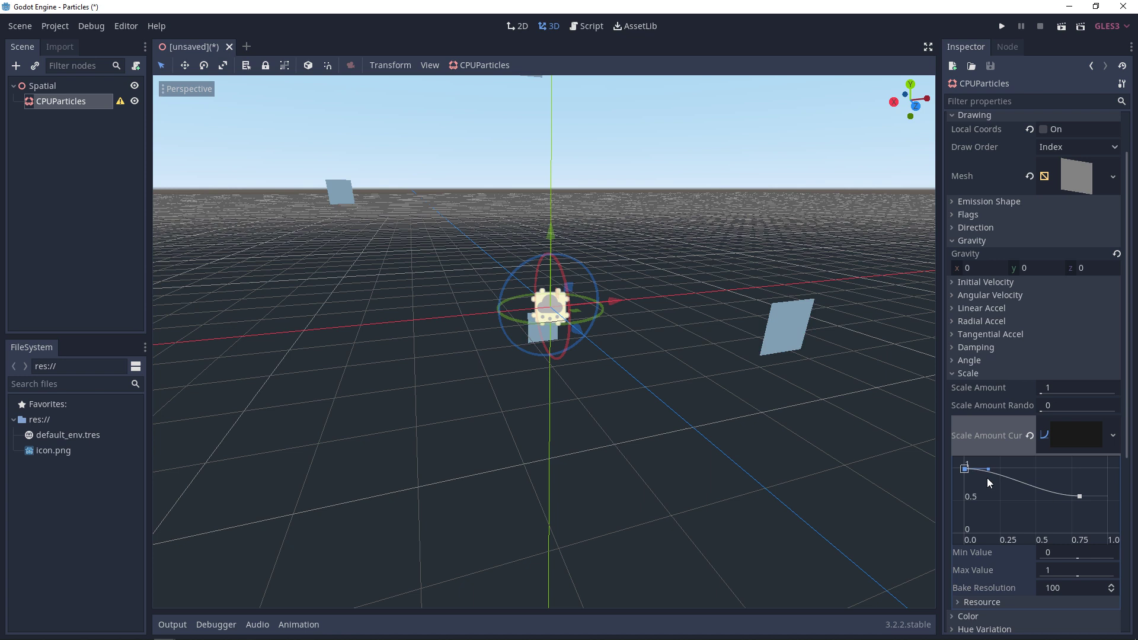
right_click(1010, 476)
left_click(1032, 485)
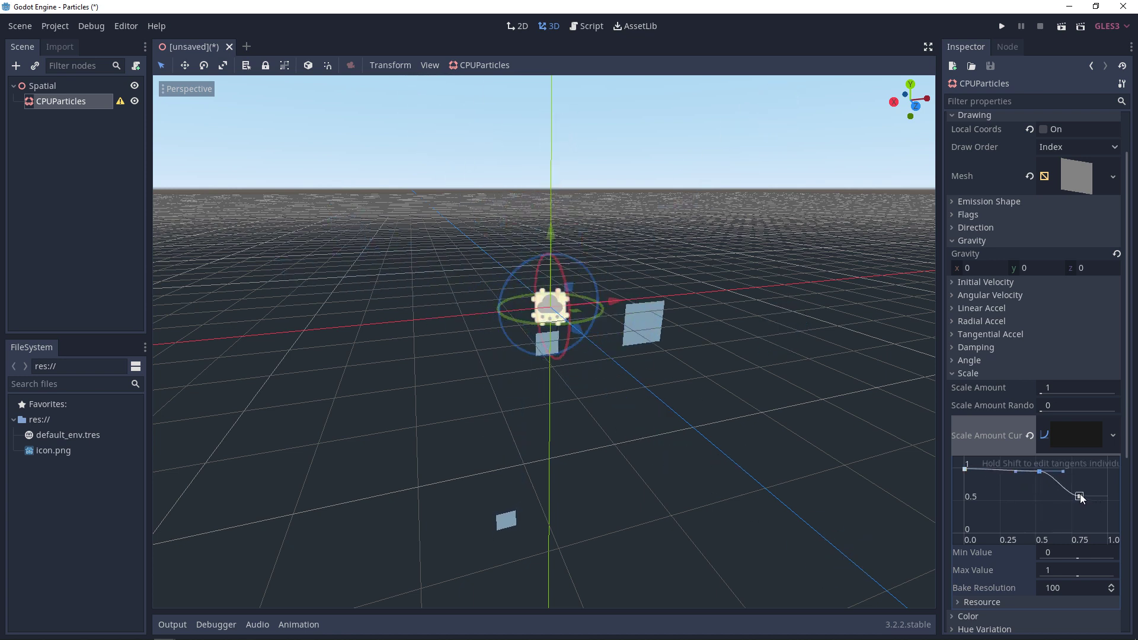
left_click_drag(1080, 498, 1117, 541)
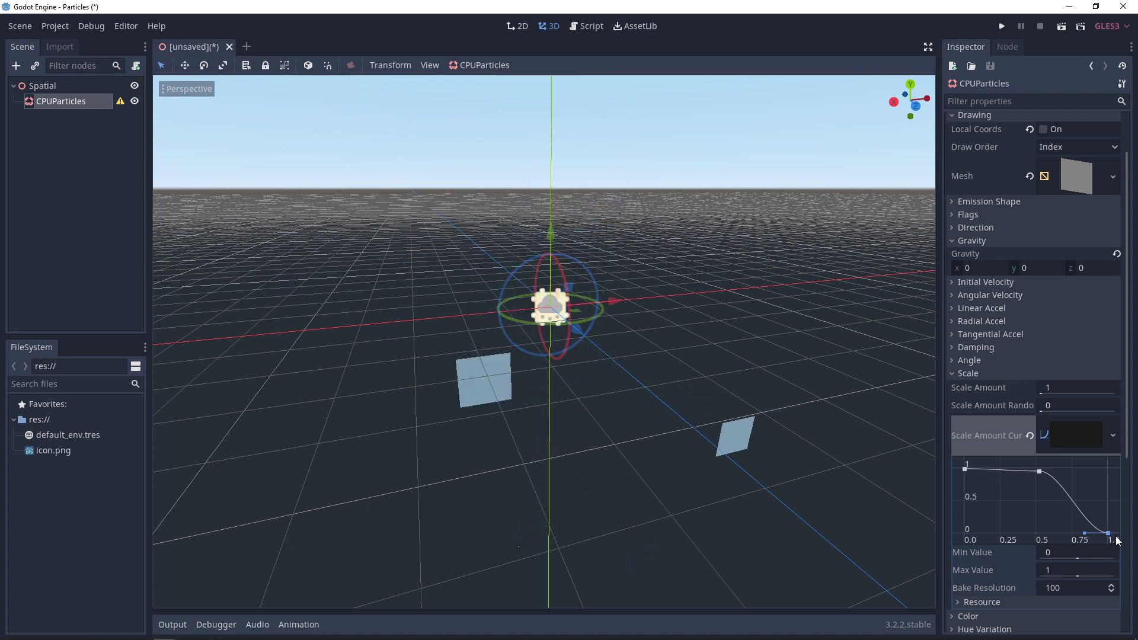
left_click_drag(1041, 476, 1092, 472)
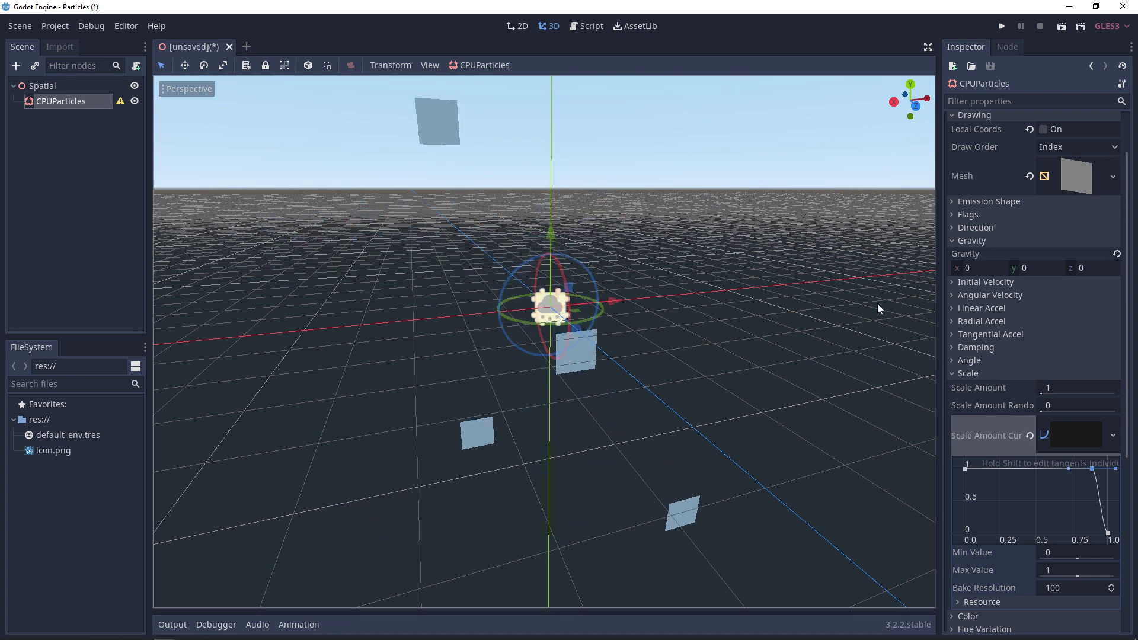
Give the particles' QuadMesh a New SpatialMaterial.
left_click(1114, 181)
left_click(1062, 357)
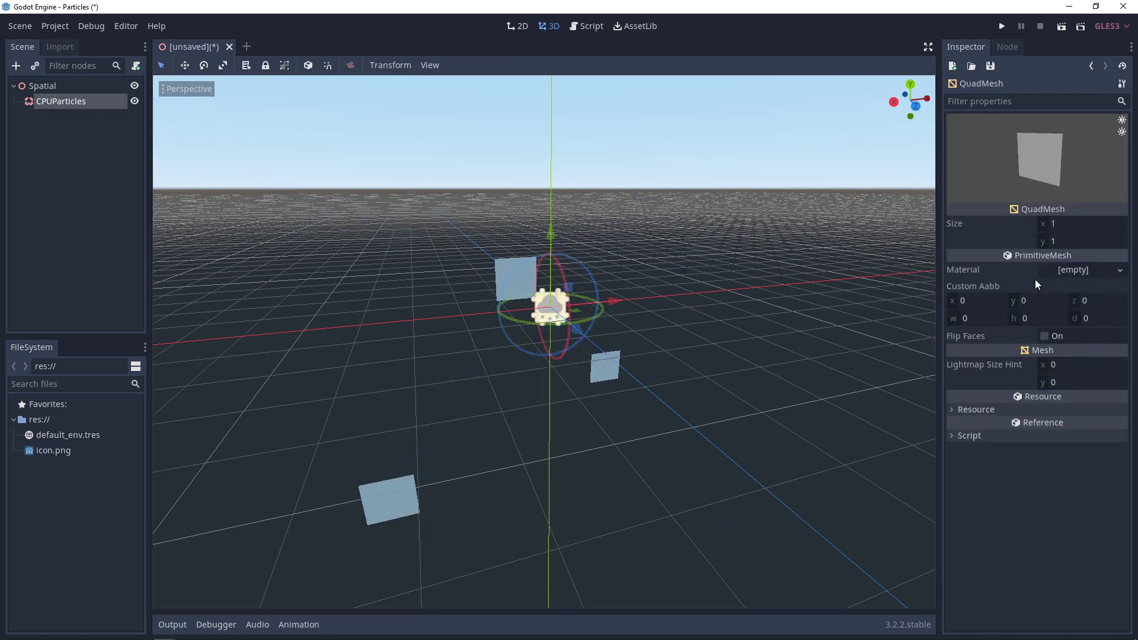
left_click(1098, 270)
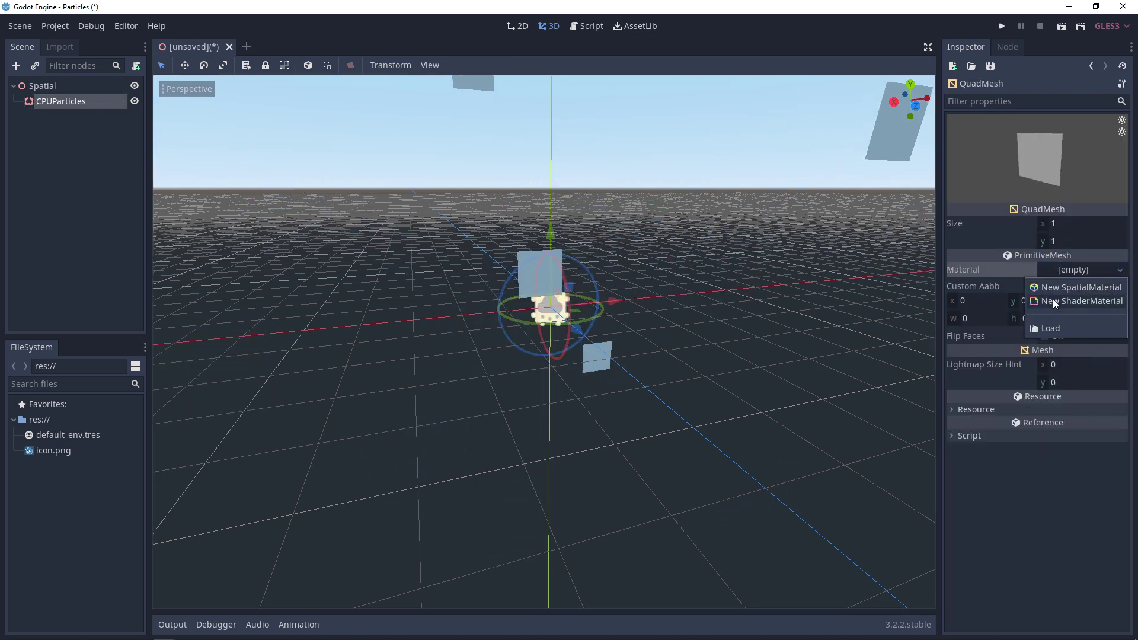
left_click(1080, 288)
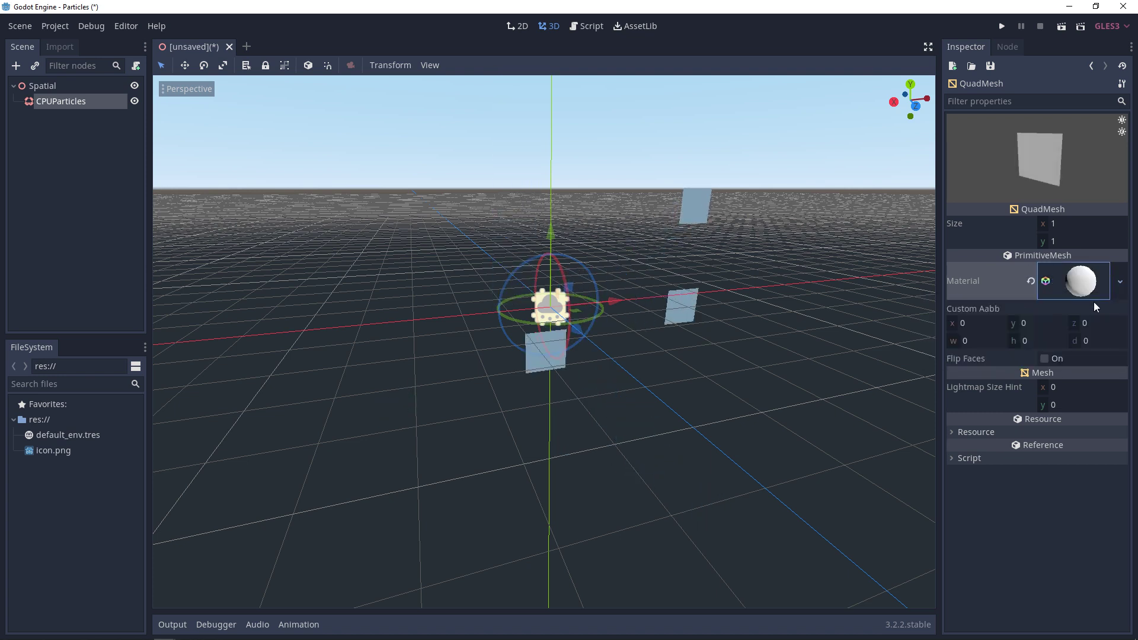
Set the SpatialMaterial's Billboard Mode to Particle Billboard.
left_click(1119, 282)
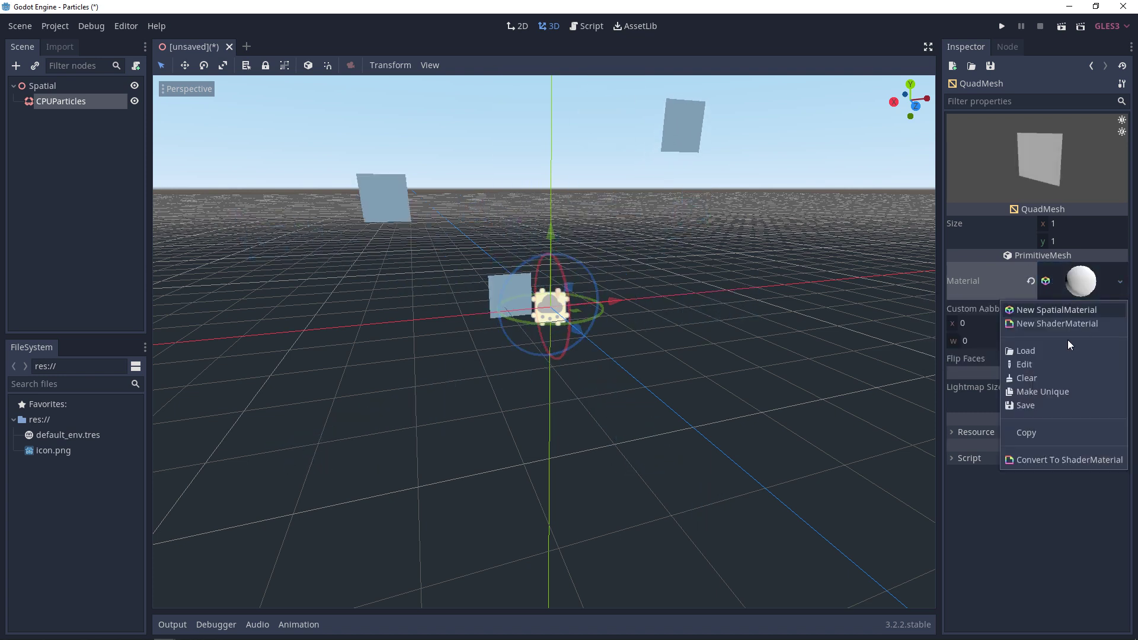
left_click(1033, 364)
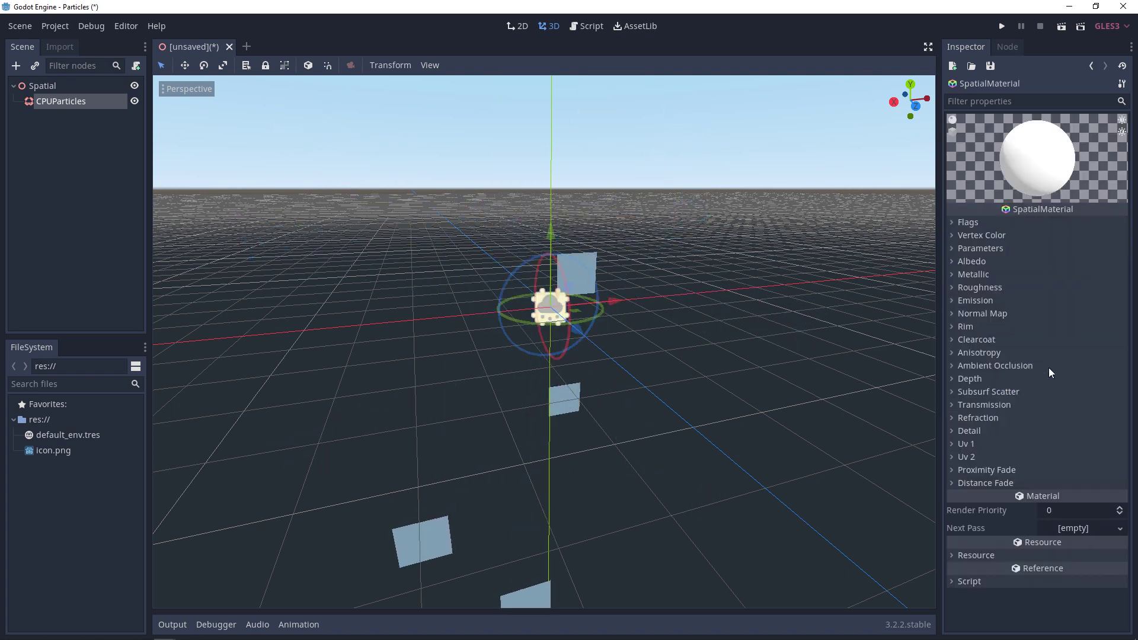
left_click(952, 248)
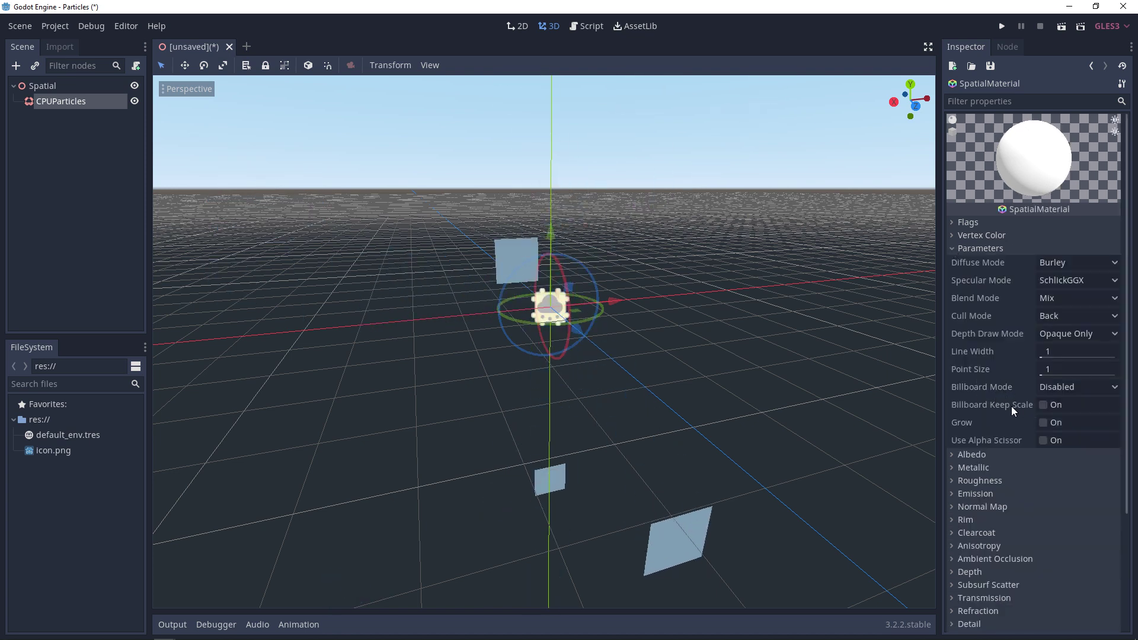
left_click(1084, 389)
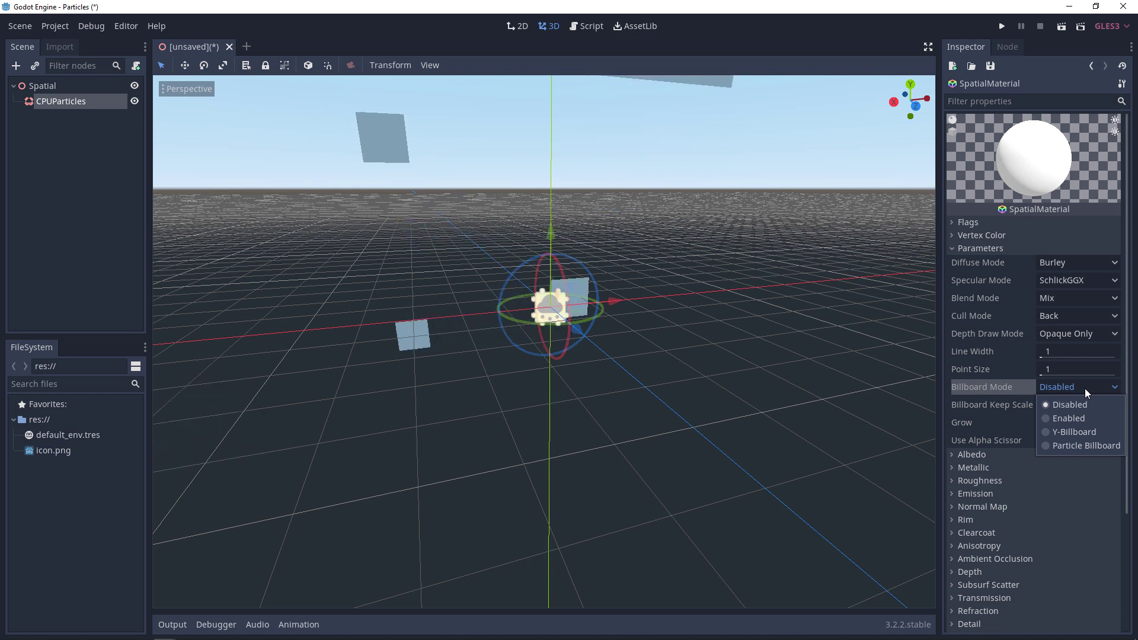
left_click(1076, 447)
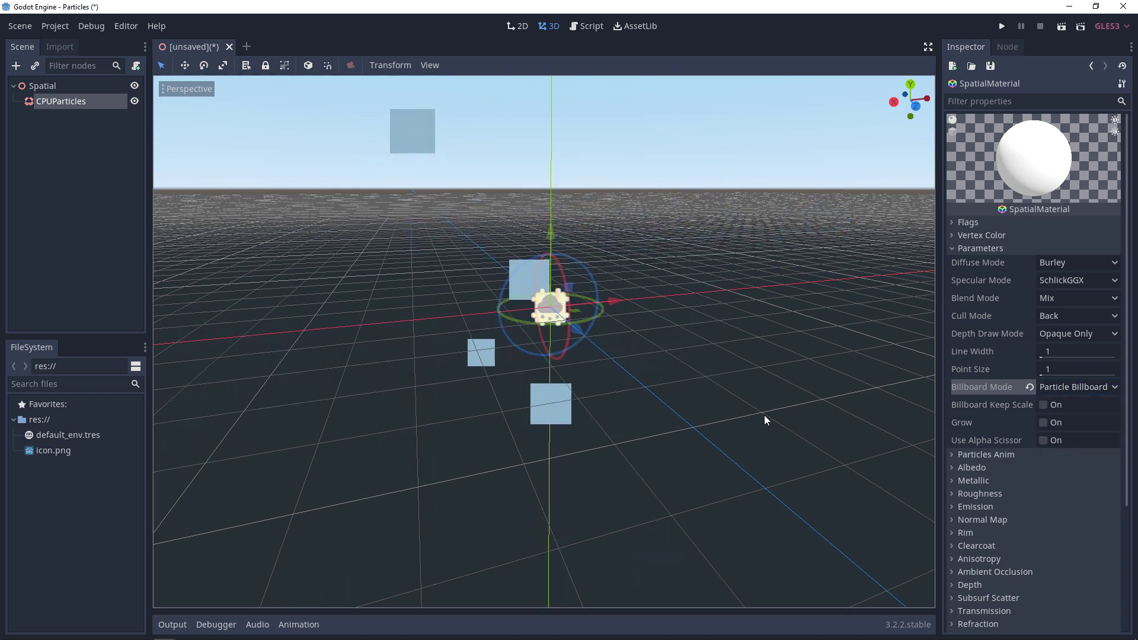
middle_click_drag(434, 422, 500, 429)
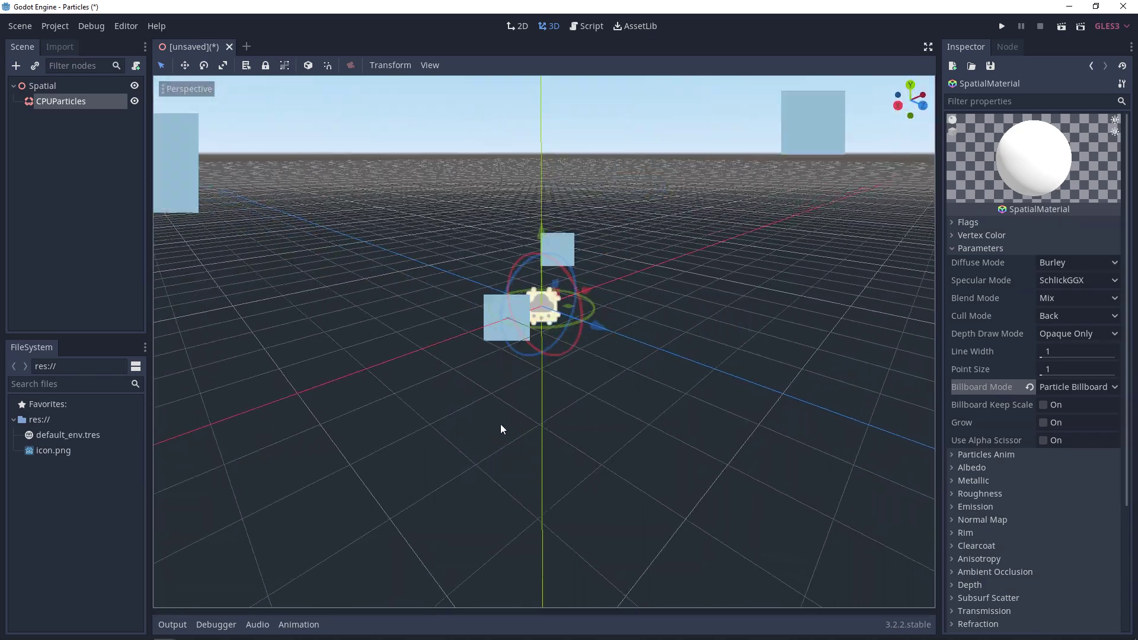
left_click(1083, 387)
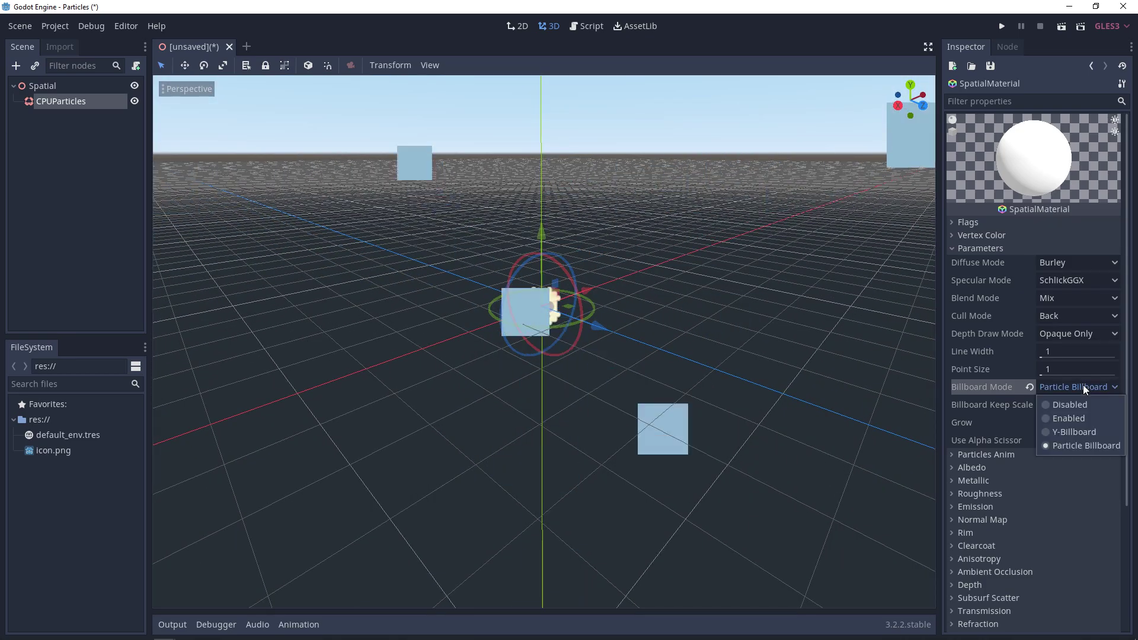
left_click(1074, 416)
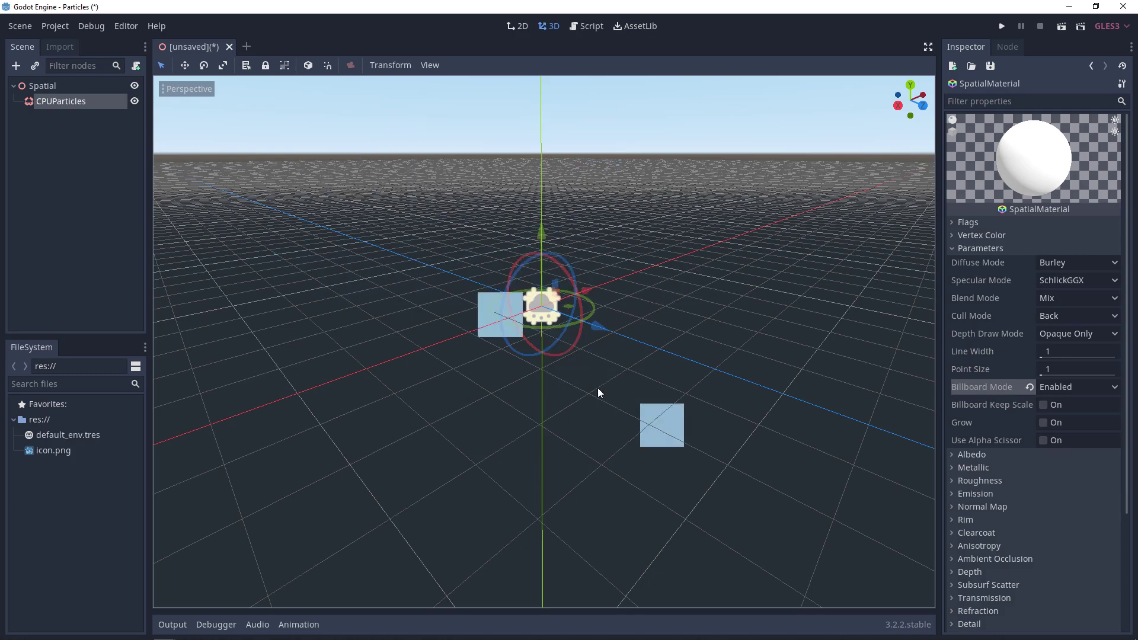
middle_click_drag(733, 302, 706, 287)
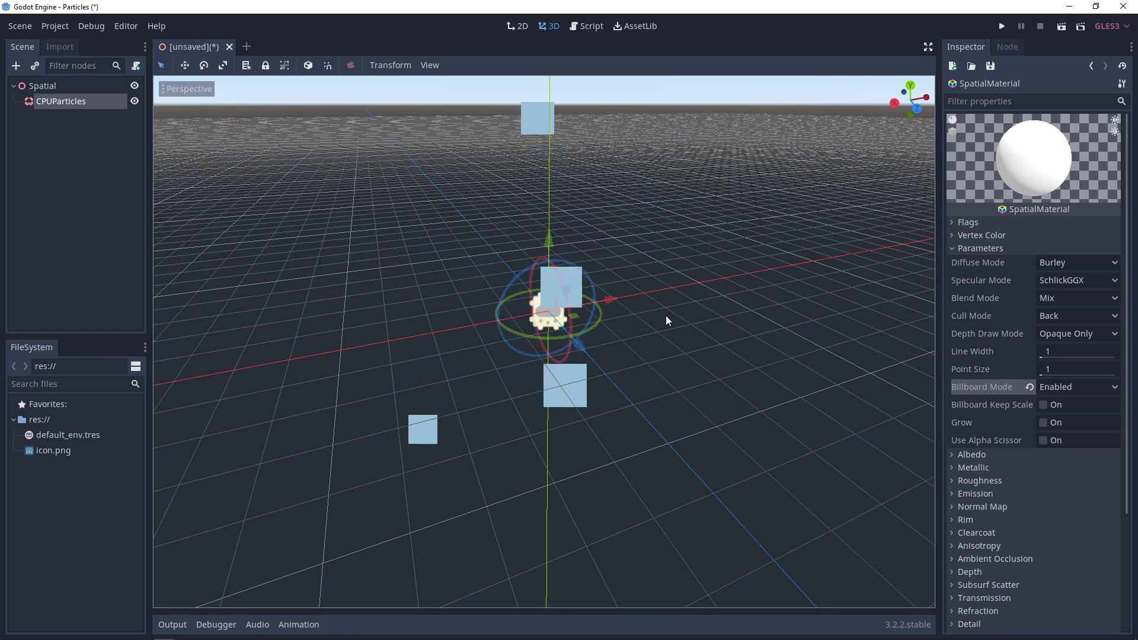
left_click(1066, 387)
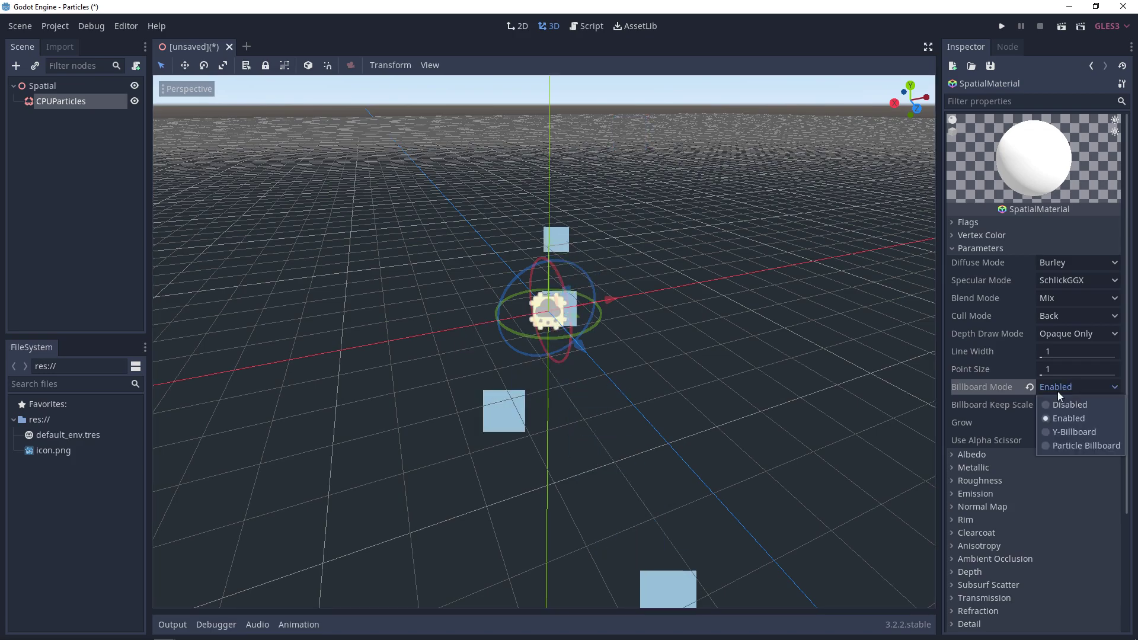
left_click(1069, 432)
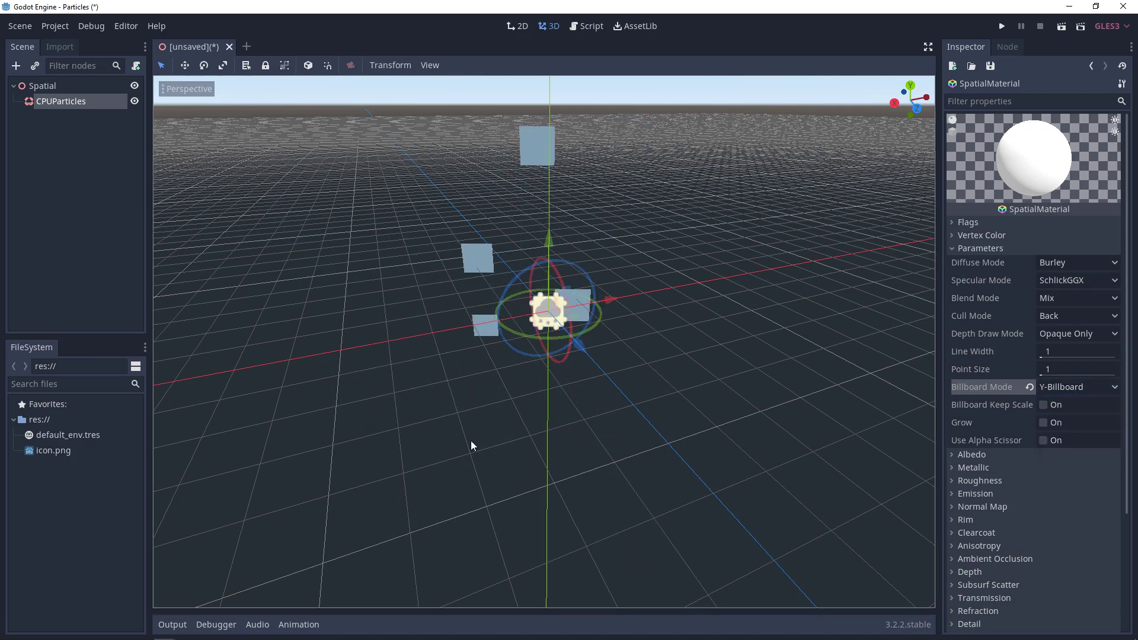
middle_click_drag(470, 441, 585, 434)
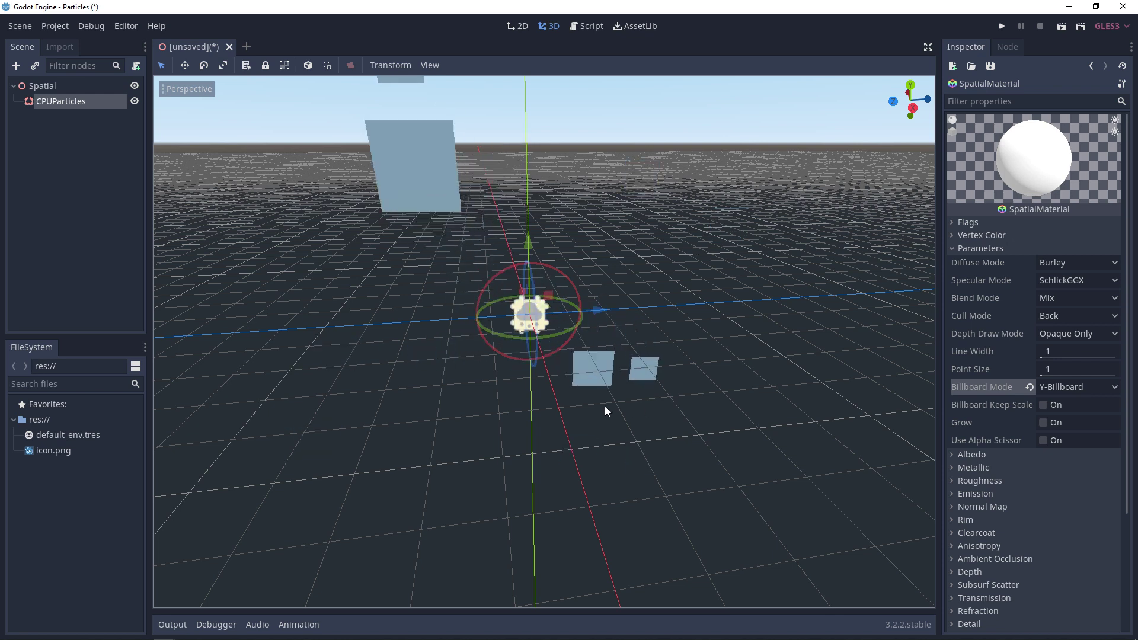
left_click(1069, 386)
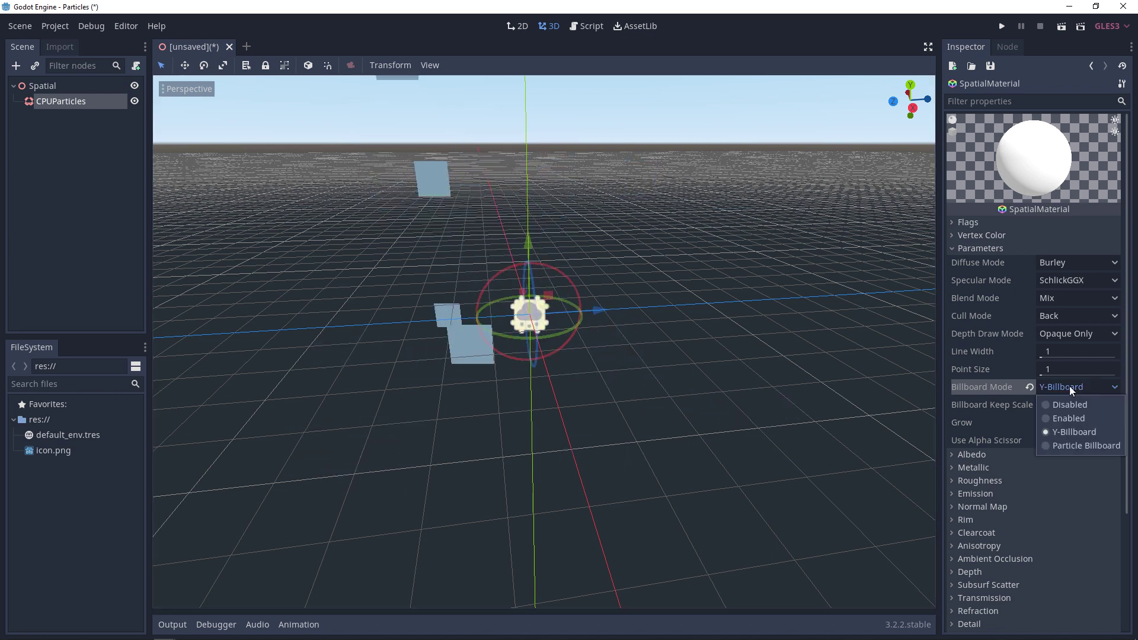
left_click(1078, 444)
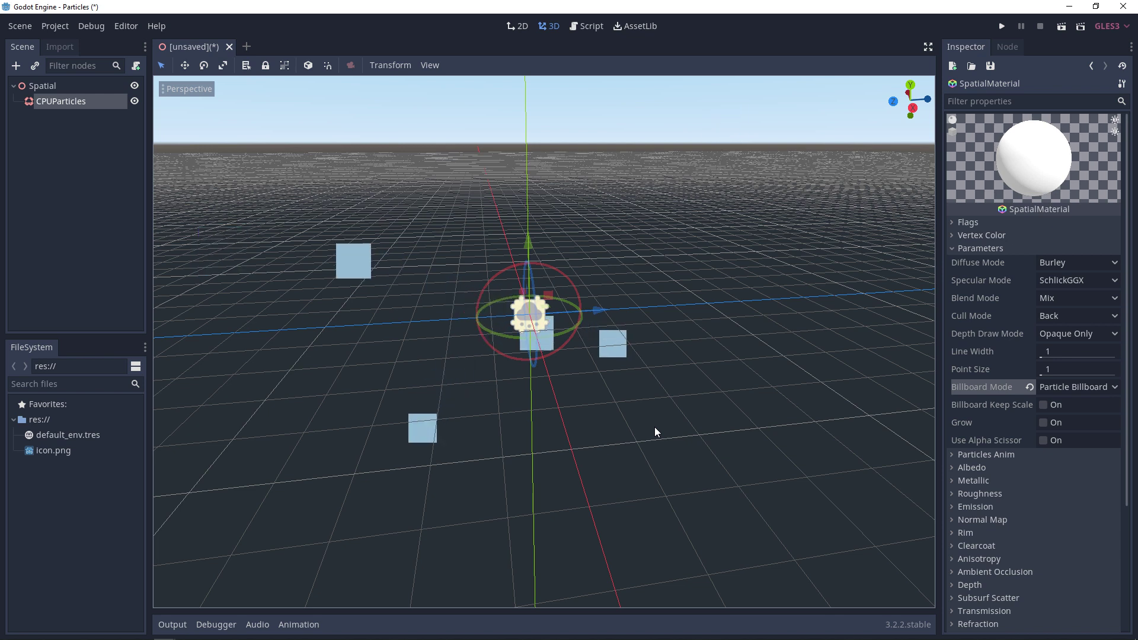